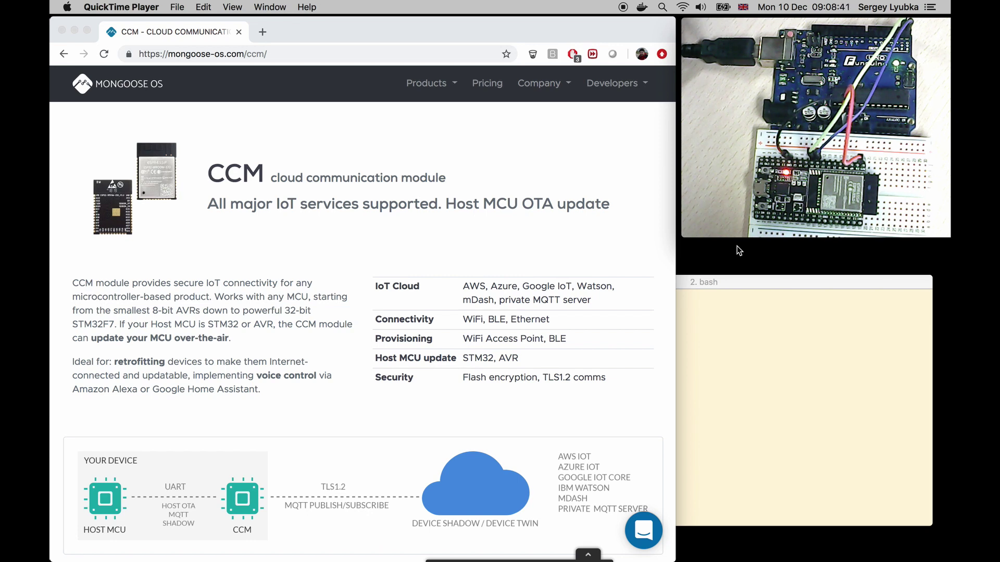
Step: Open dash.mongoose-os.com in a new tab, log in with Google, and add My Device #1
{"action": "left_click", "coordinate": [443, 152]}
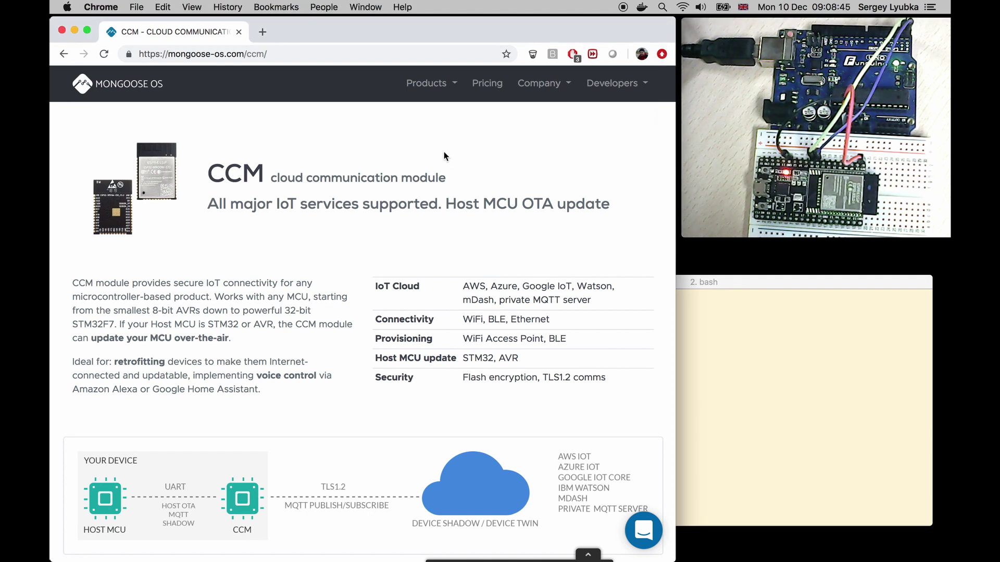
{"action": "key", "text": "super+t"}
{"action": "type", "text": "dash.mongoose-os.com"}
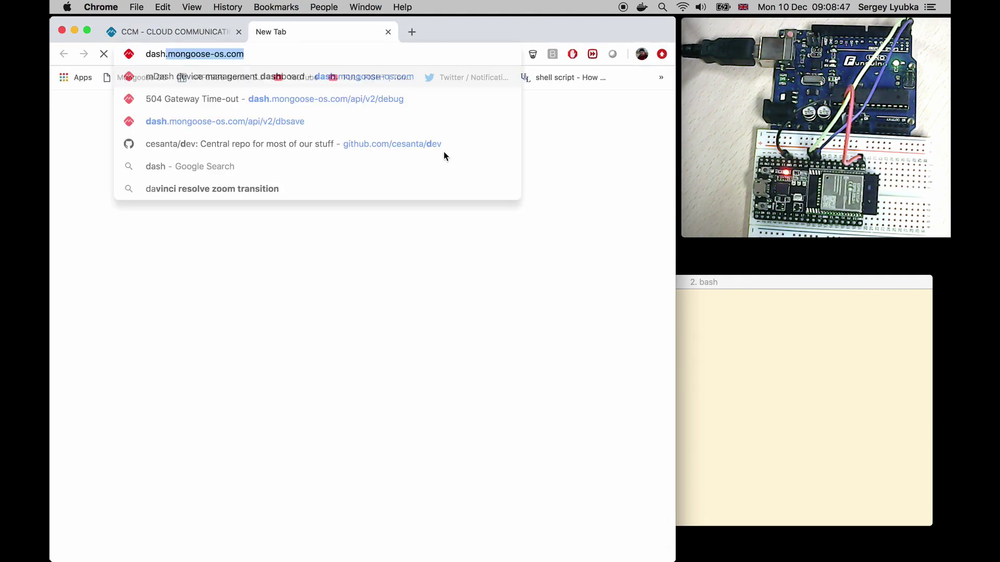
{"action": "key", "text": "Return"}
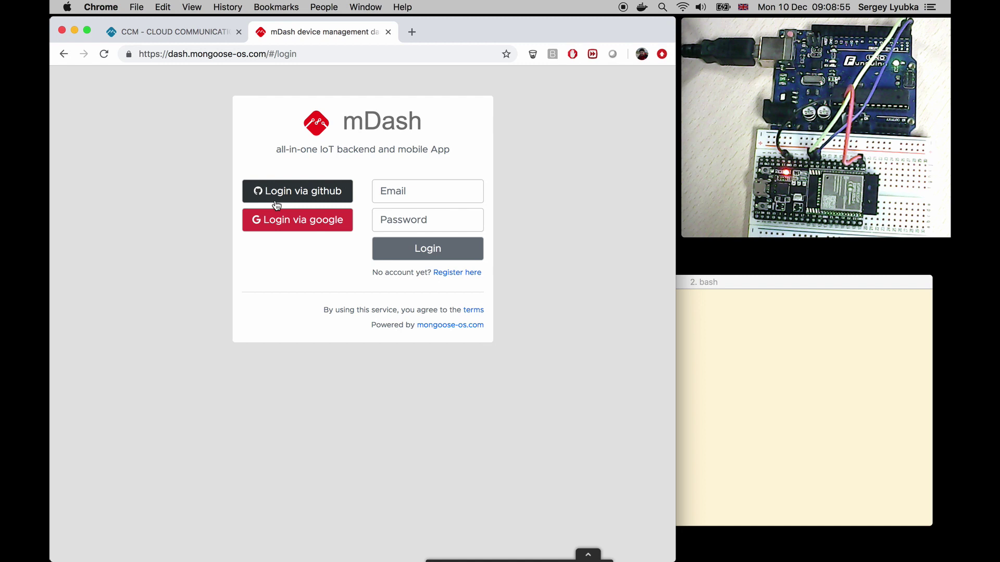
{"action": "left_click", "coordinate": [268, 218]}
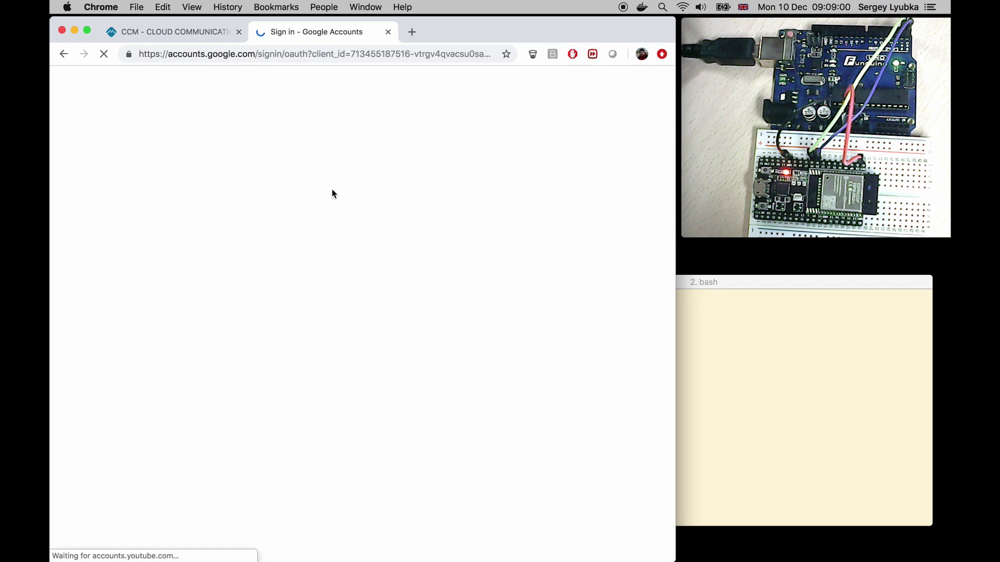
{"action": "left_click", "coordinate": [289, 318]}
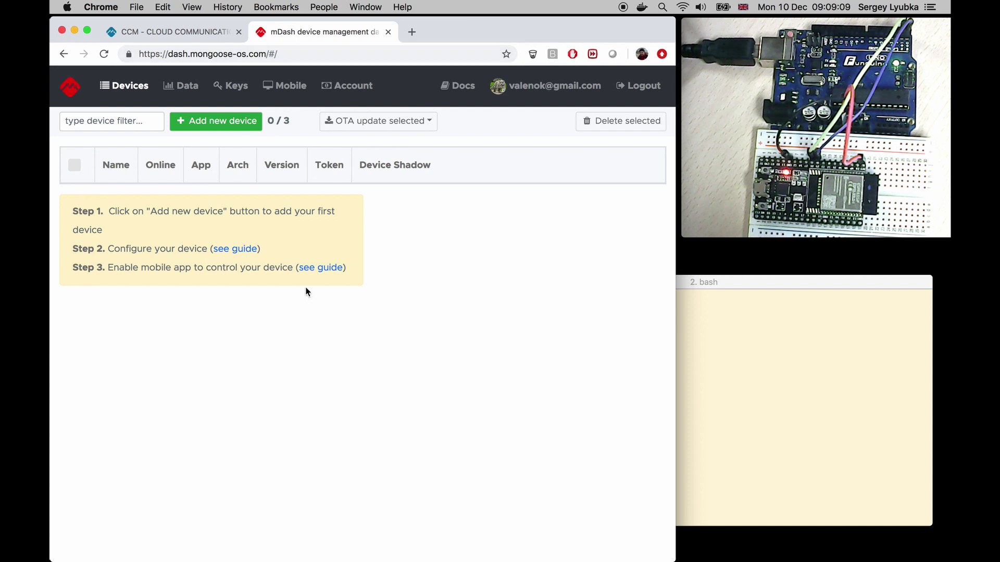
{"action": "left_click", "coordinate": [232, 122]}
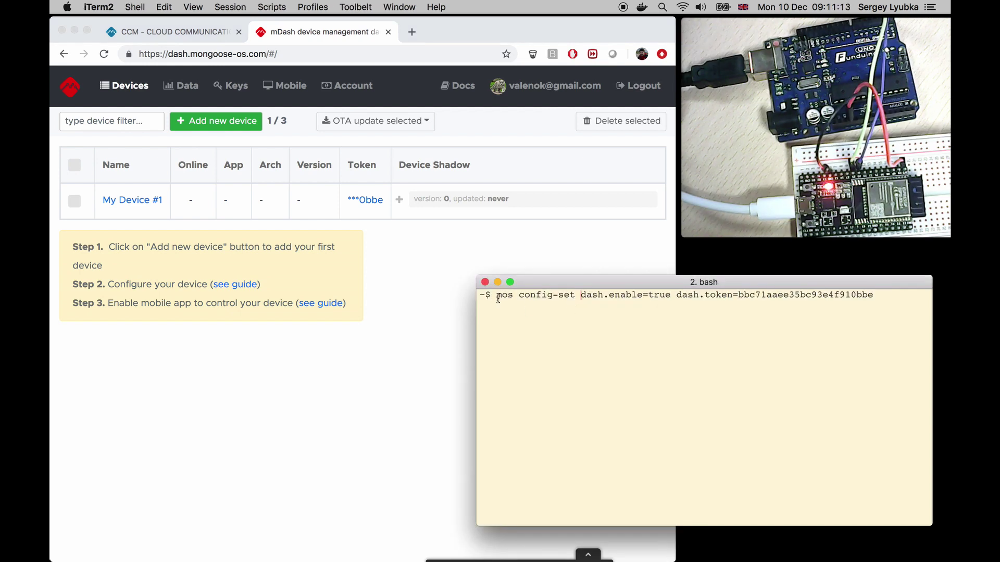
Step: Run mos config-set dash.enable=true with the device token in iTerm2 so My Device #1 comes online
{"action": "left_click", "coordinate": [496, 297]}
{"action": "left_click_drag", "start_coordinate": [496, 297], "coordinate": [877, 295]}
{"action": "key", "text": "Return"}
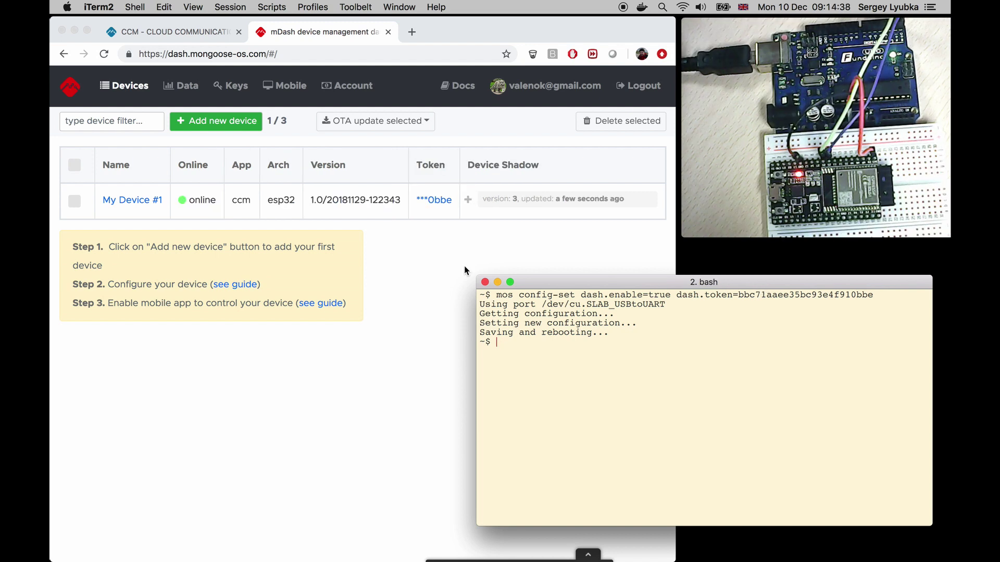
Step: Open My Device #1's details page in mDash and rename the device to ccm
{"action": "left_click", "coordinate": [292, 225]}
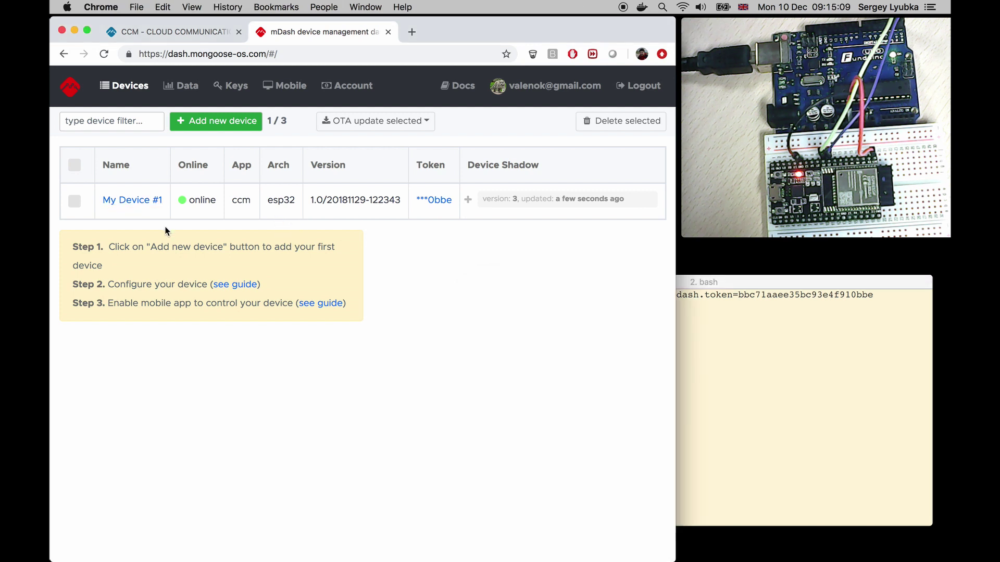
{"action": "left_click", "coordinate": [145, 207]}
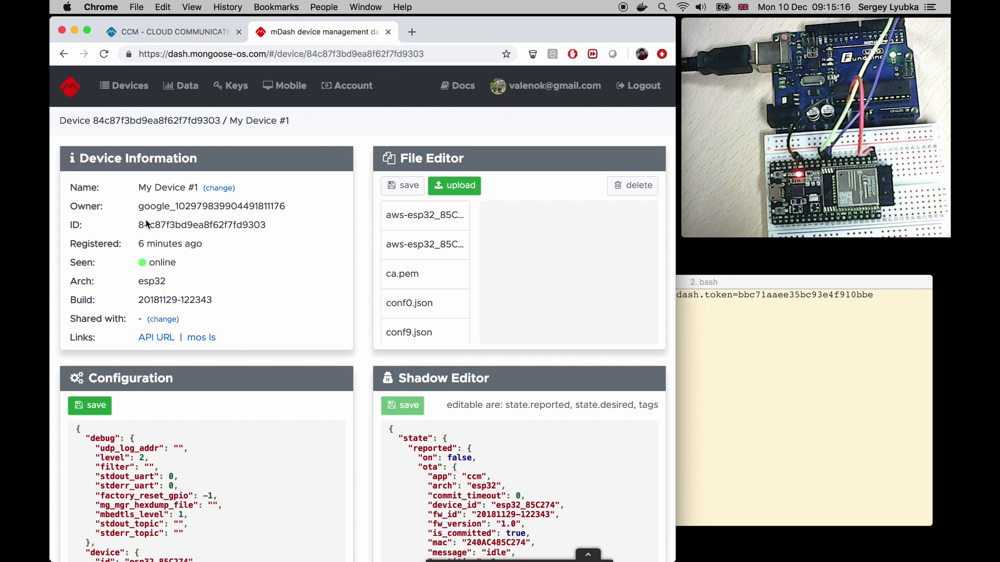
{"action": "left_click", "coordinate": [227, 190]}
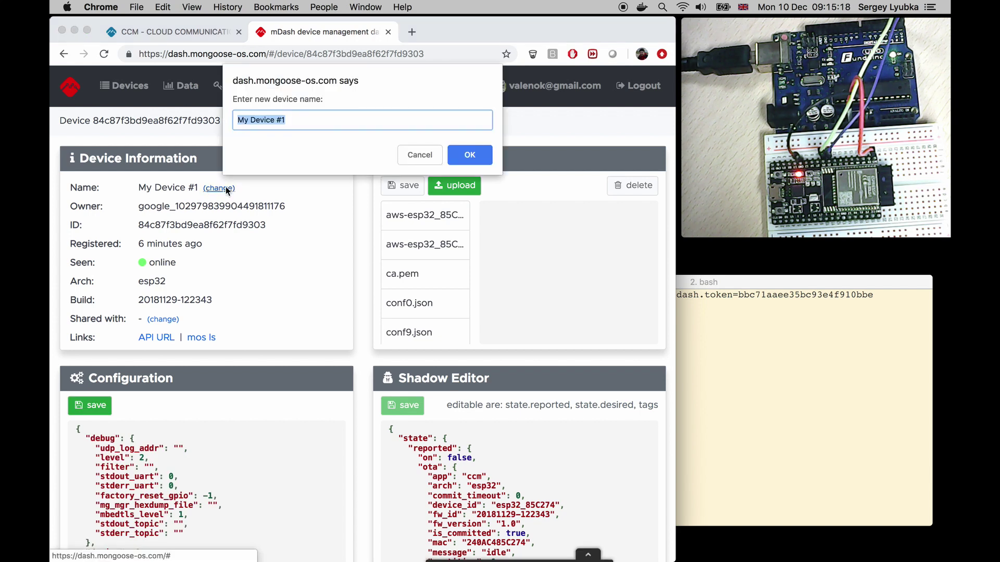
{"action": "type", "text": "ccm"}
{"action": "key", "text": "Return"}
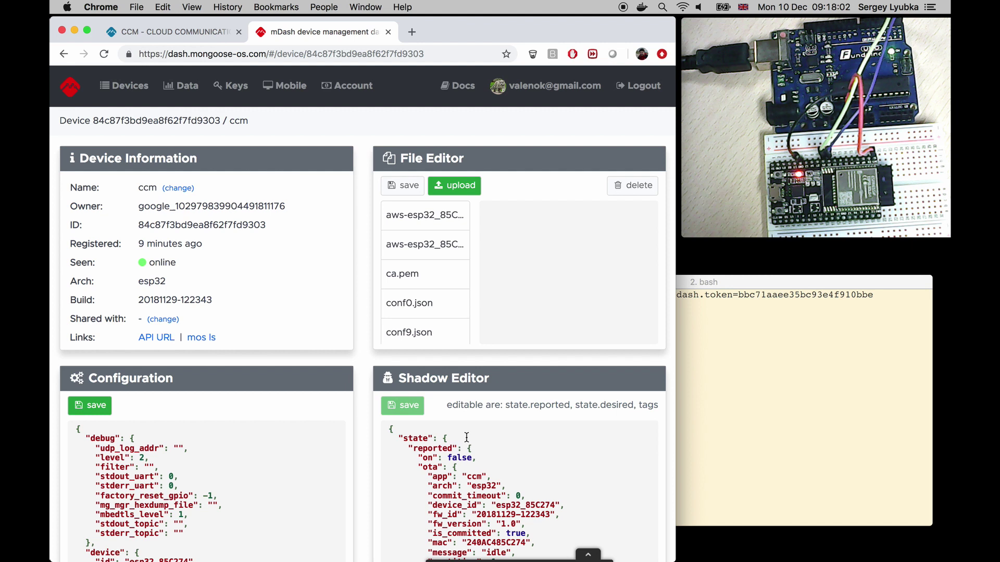
Step: Add "desired": {"on": true} to the device shadow state and save it
{"action": "left_click", "coordinate": [466, 438]}
{"action": "key", "text": "Return"}
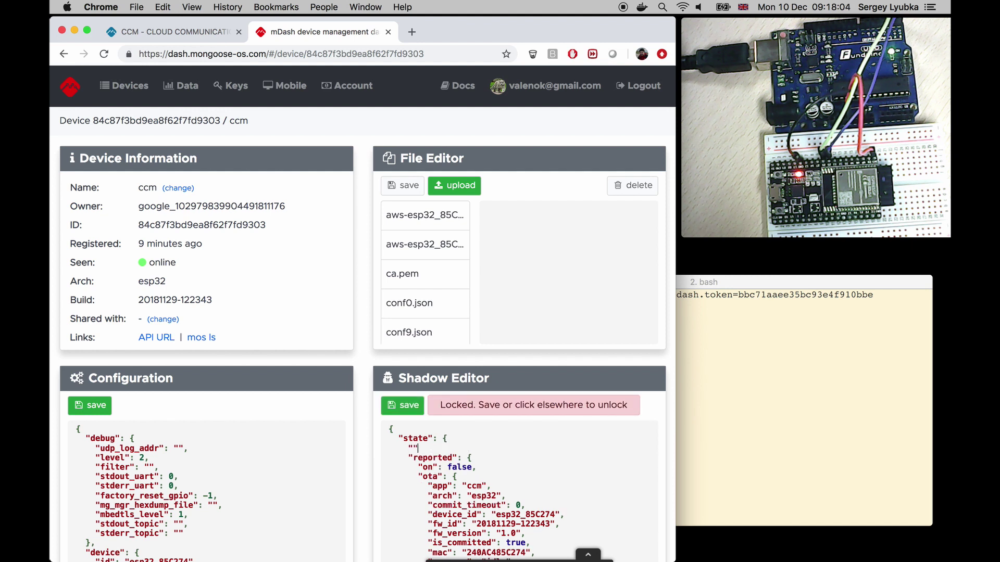
{"action": "type", "text": "\"desired"}
{"action": "type", "text": ": {},"}
{"action": "type", "text": "\"on"}
{"action": "type", "text": "\": true},"}
{"action": "left_click", "coordinate": [408, 406]}
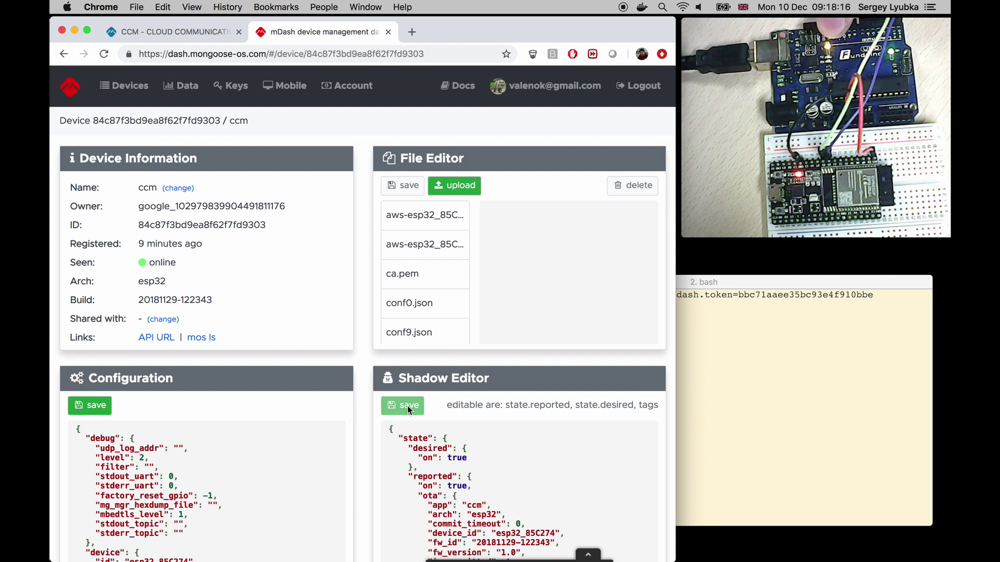
Step: Change the shadow's desired on value to false and save again
{"action": "double_click", "coordinate": [460, 458]}
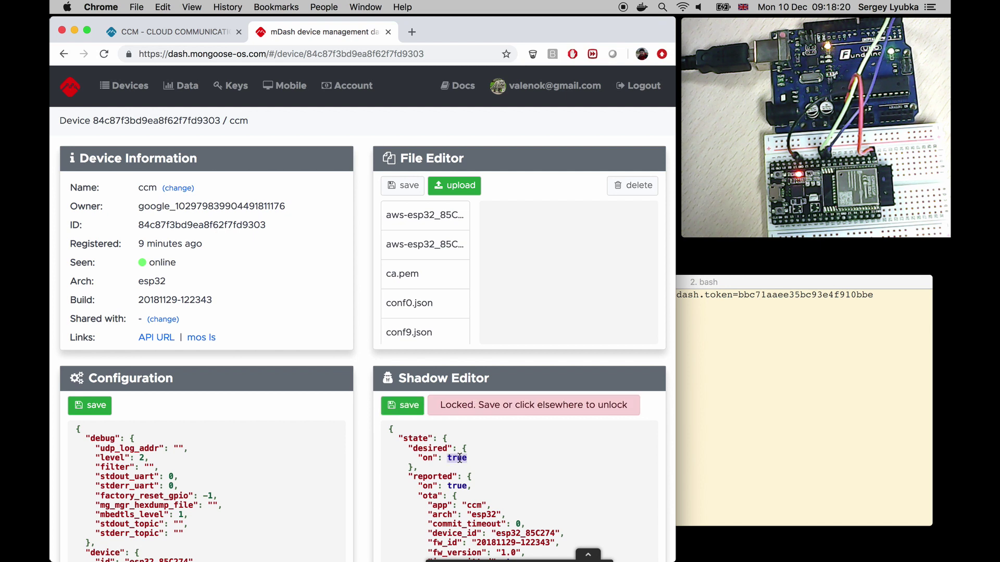
{"action": "type", "text": "false"}
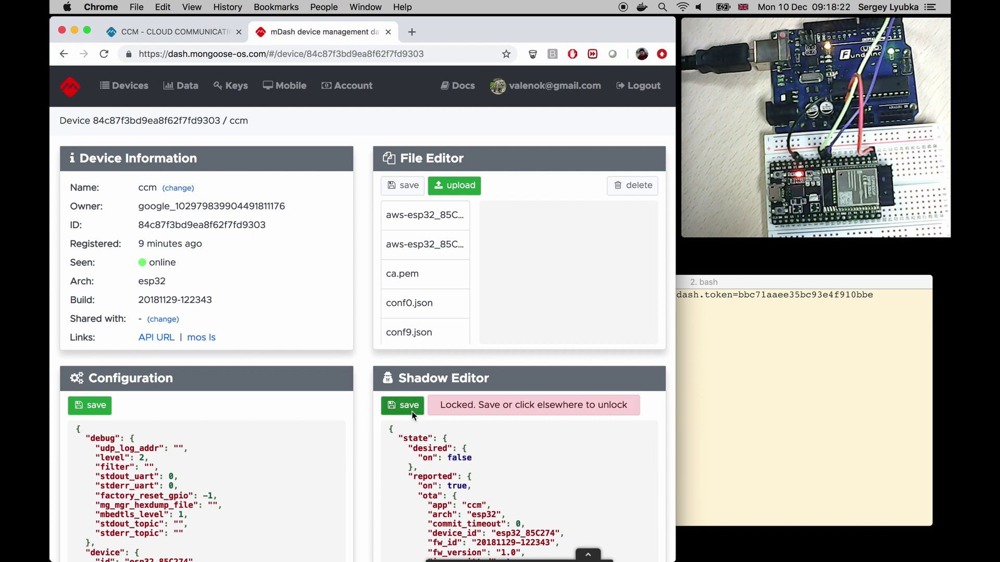
{"action": "left_click", "coordinate": [411, 406]}
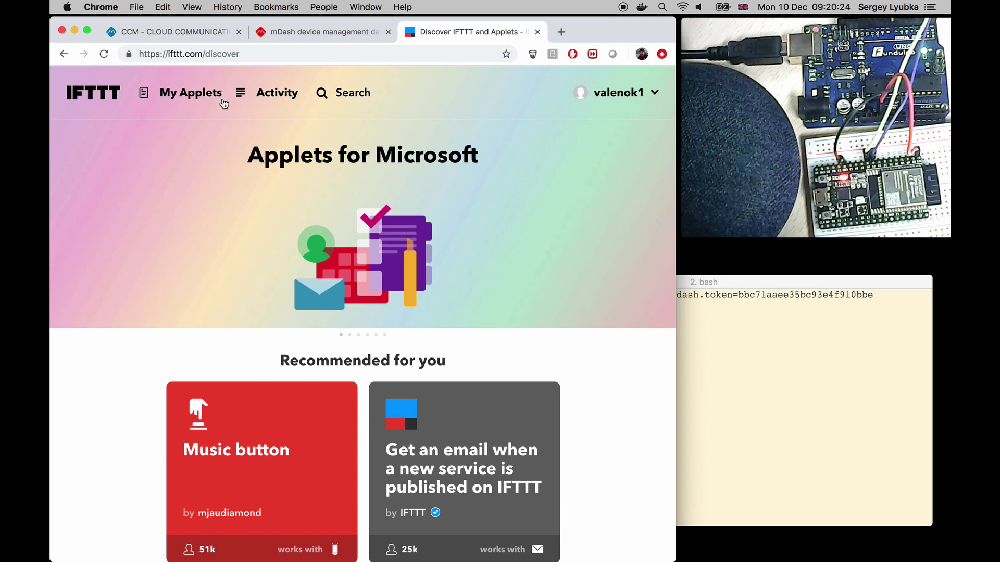
Step: Start a new IFTTT applet using Google Assistant's Say a simple phrase trigger
{"action": "left_click", "coordinate": [193, 96]}
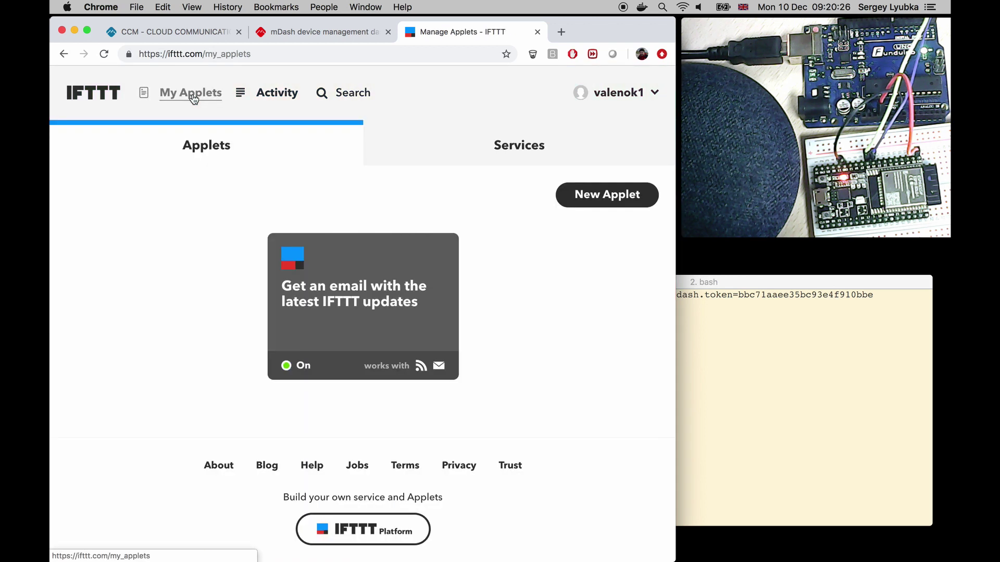
{"action": "left_click", "coordinate": [618, 206]}
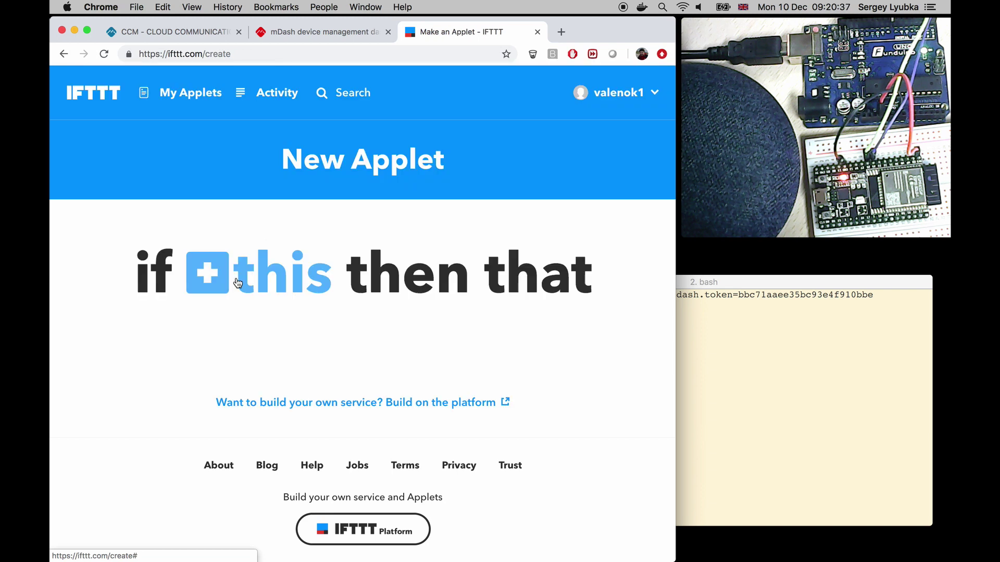
{"action": "left_click", "coordinate": [238, 283]}
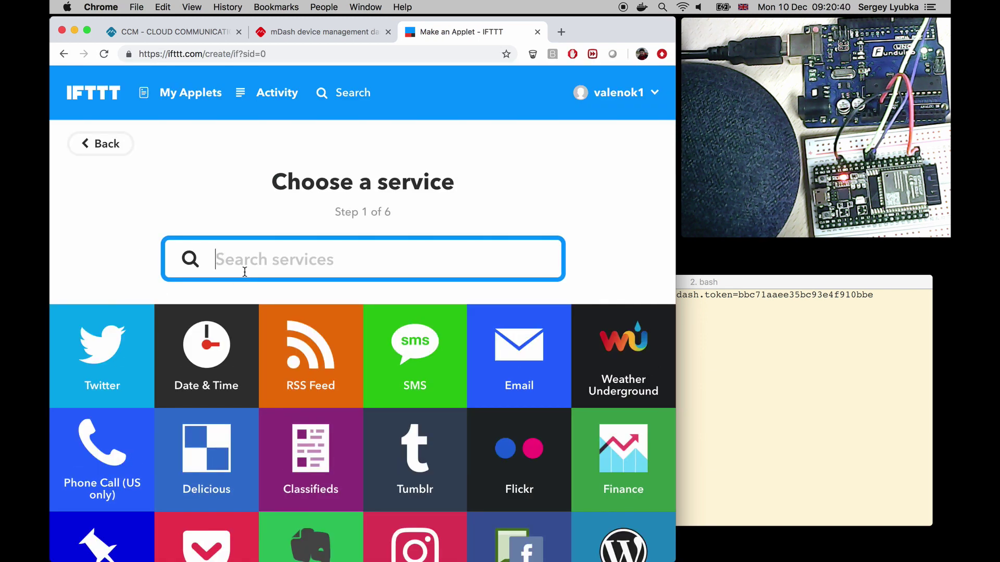
{"action": "type", "text": "assi"}
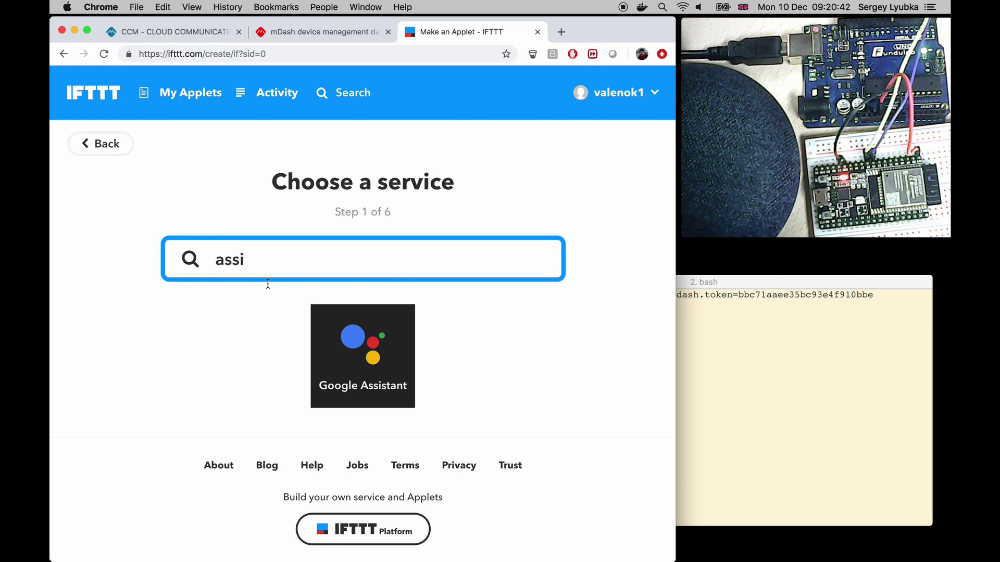
{"action": "left_click", "coordinate": [357, 345]}
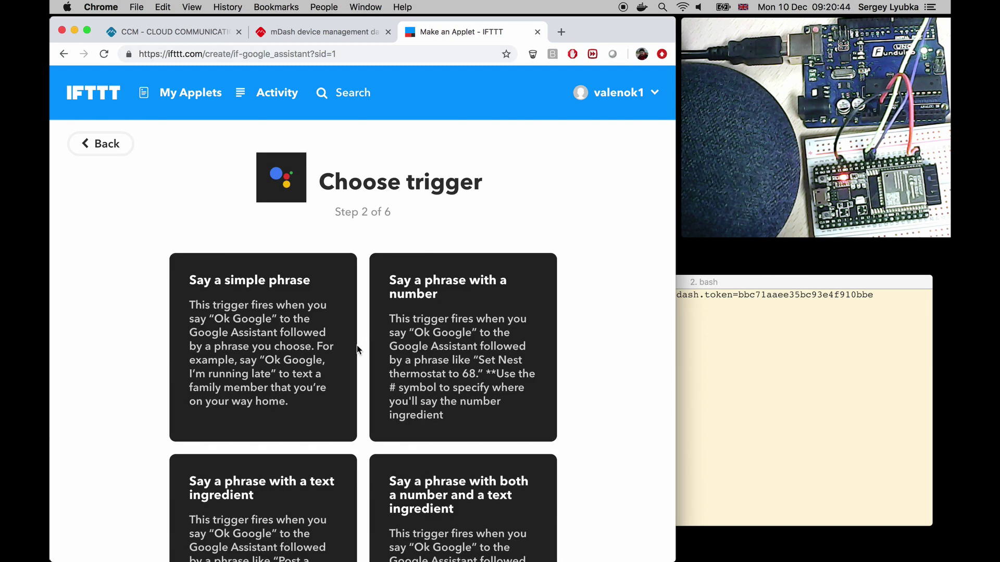
{"action": "left_click", "coordinate": [218, 311]}
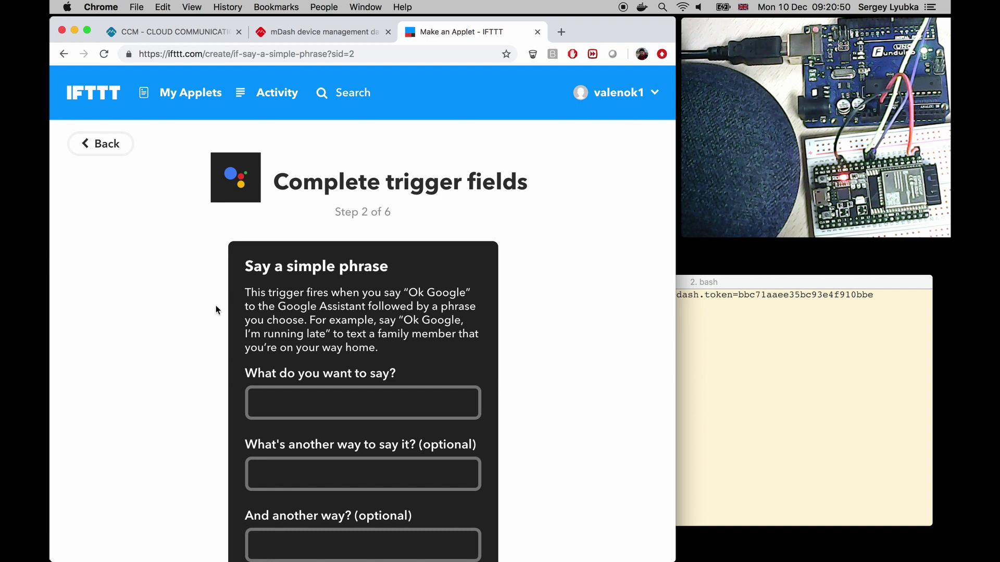
Step: Set the trigger phrase 'arduino on' with reply 'arduino is now on' and create the trigger
{"action": "left_click", "coordinate": [301, 397]}
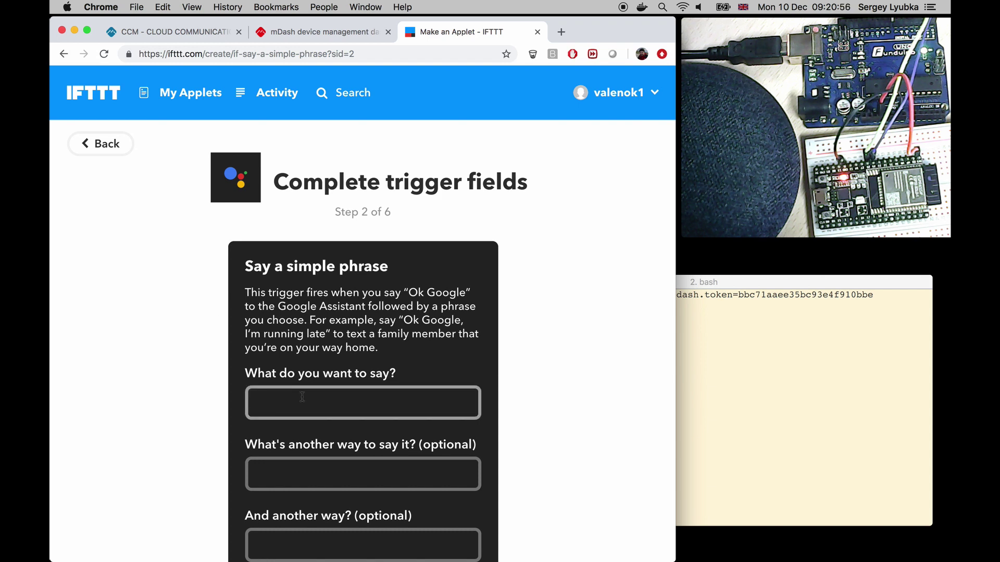
{"action": "type", "text": "arduino 0"}
{"action": "type", "text": "n"}
{"action": "scroll", "coordinate": [305, 368], "scroll_direction": "down", "scroll_amount": 5}
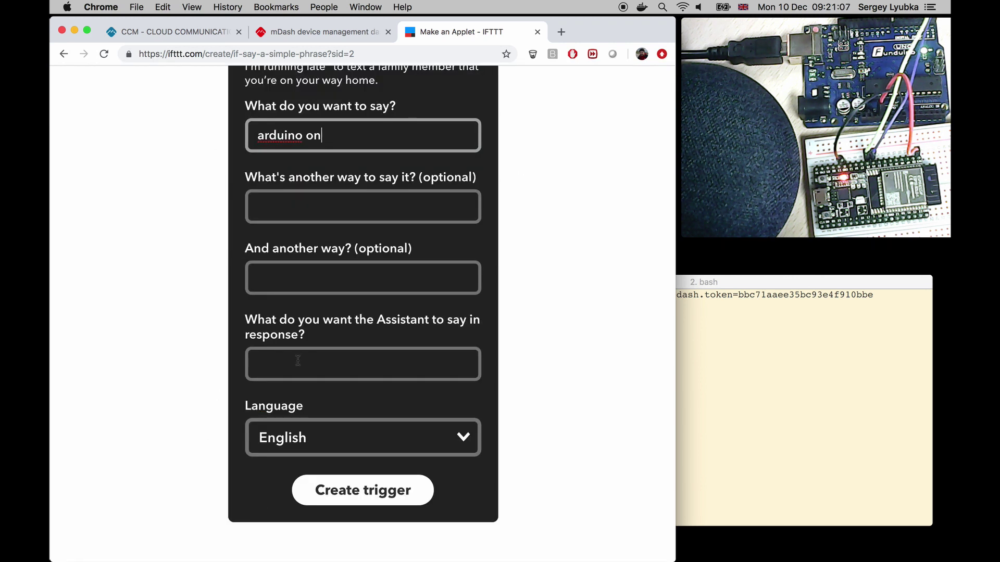
{"action": "left_click", "coordinate": [298, 361]}
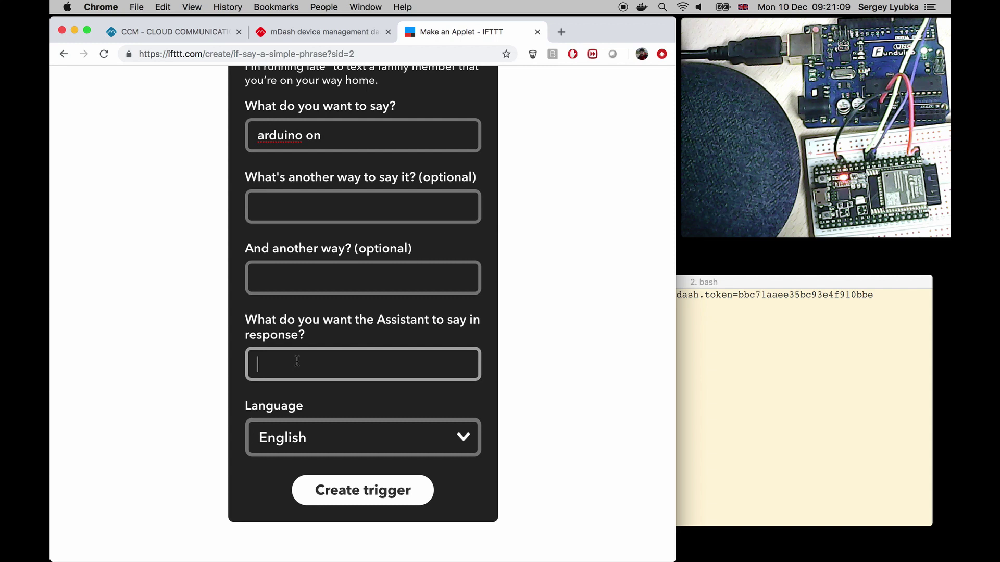
{"action": "type", "text": "arduino is now on"}
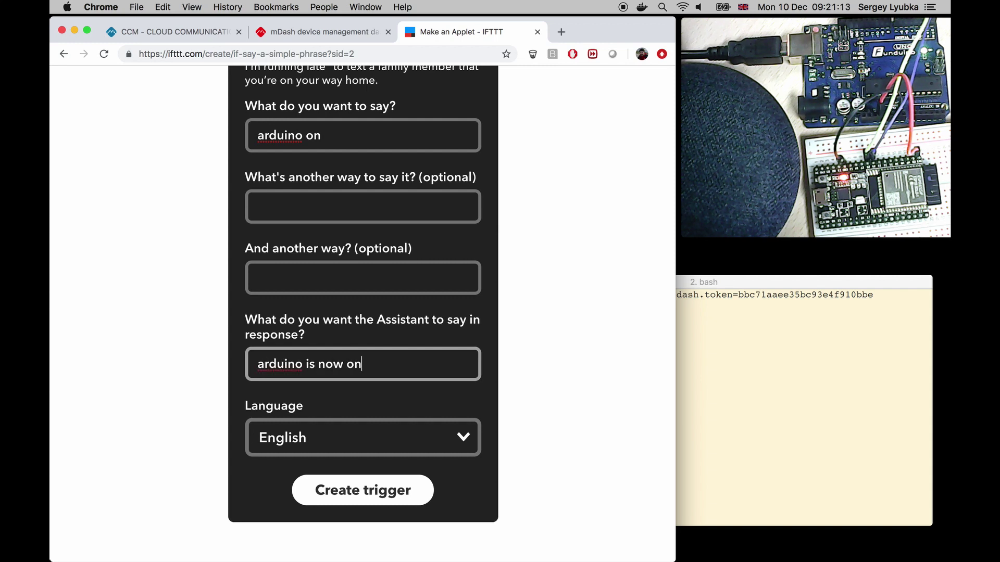
{"action": "left_click", "coordinate": [335, 488]}
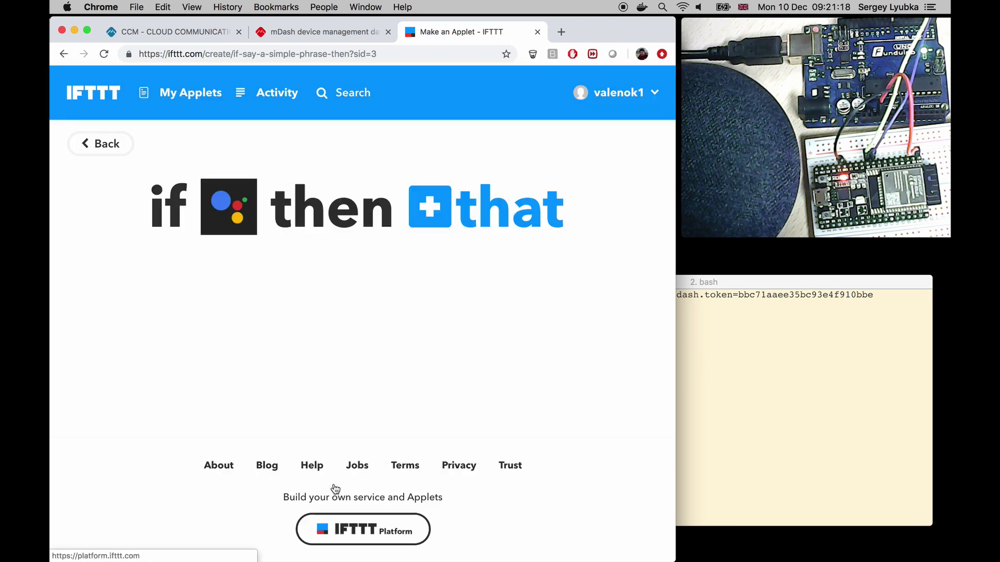
Step: Search services for 'webh' and pick Webhooks for the applet's action
{"action": "left_click", "coordinate": [478, 214]}
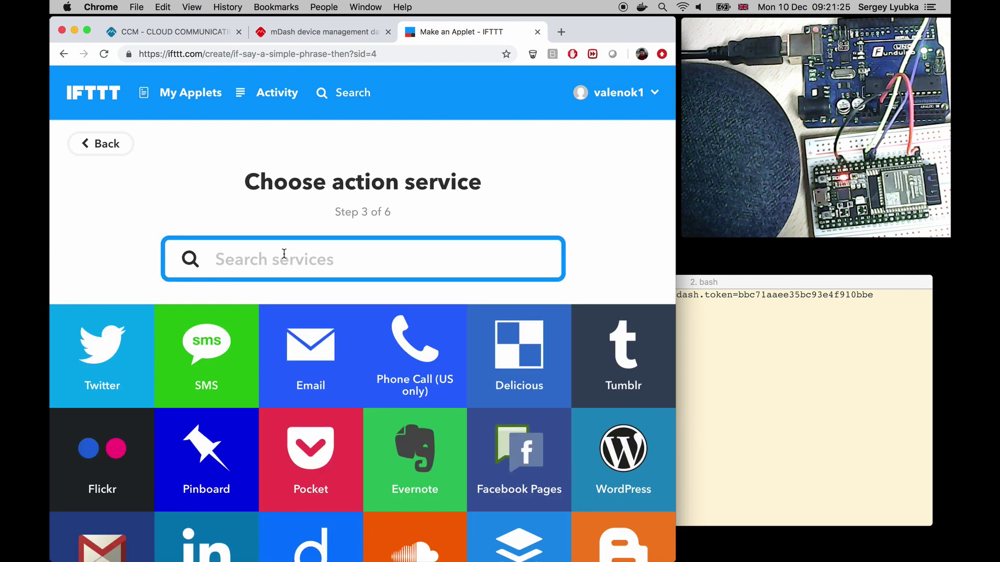
{"action": "type", "text": "webh"}
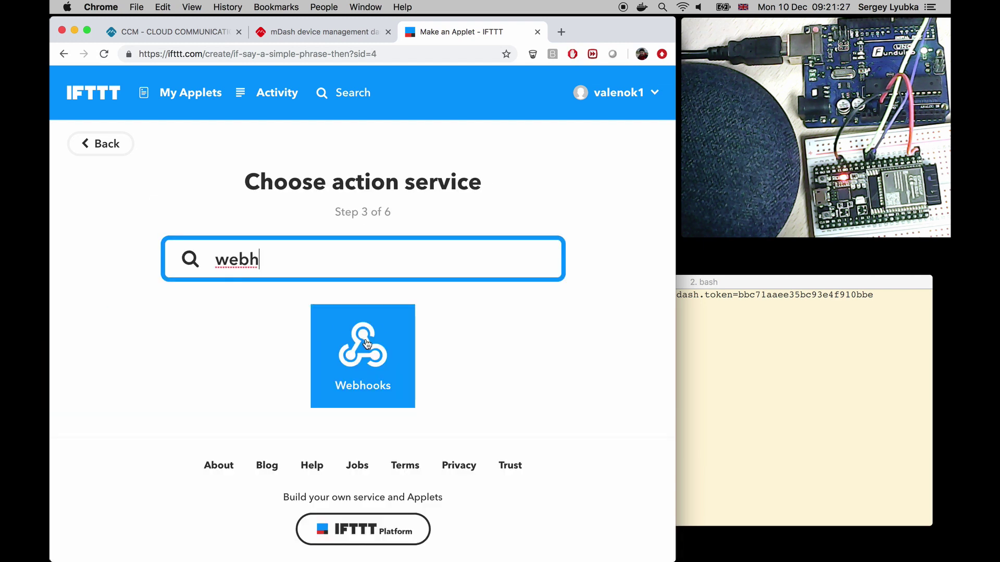
{"action": "left_click", "coordinate": [366, 344]}
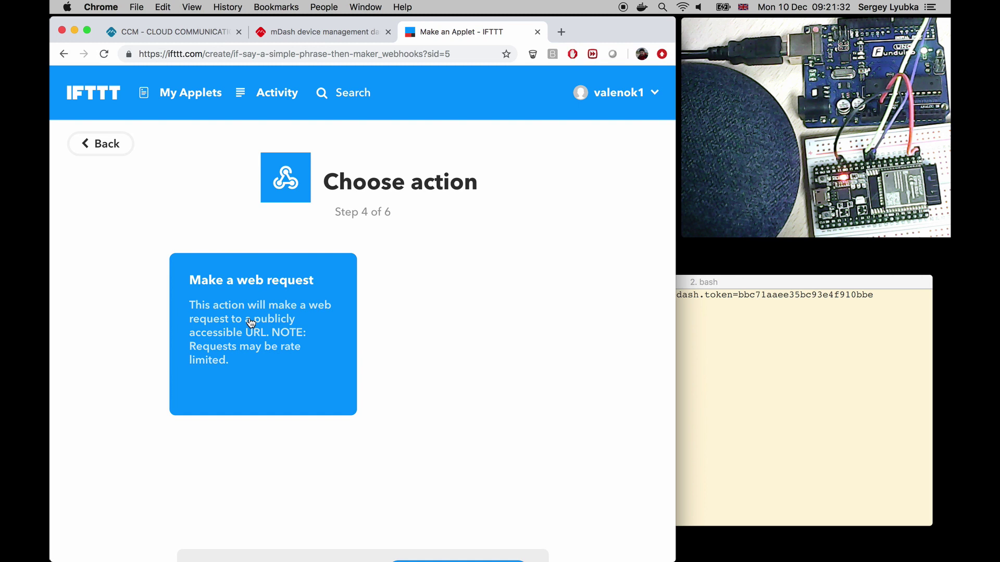
Step: Select Make a web request and copy the device's API URL from the mDash tab
{"action": "left_click", "coordinate": [250, 327]}
{"action": "left_click", "coordinate": [276, 376]}
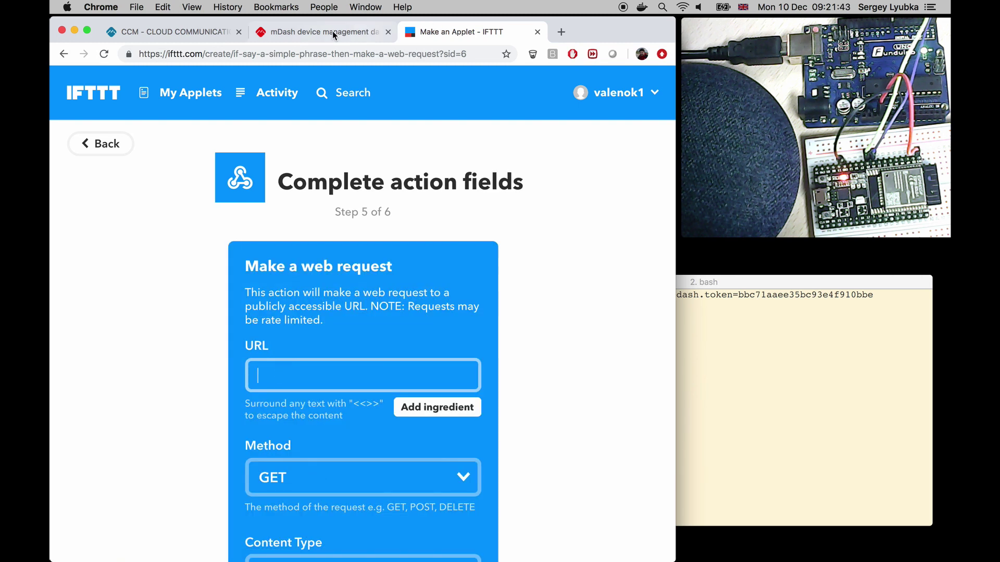
{"action": "left_click", "coordinate": [300, 34]}
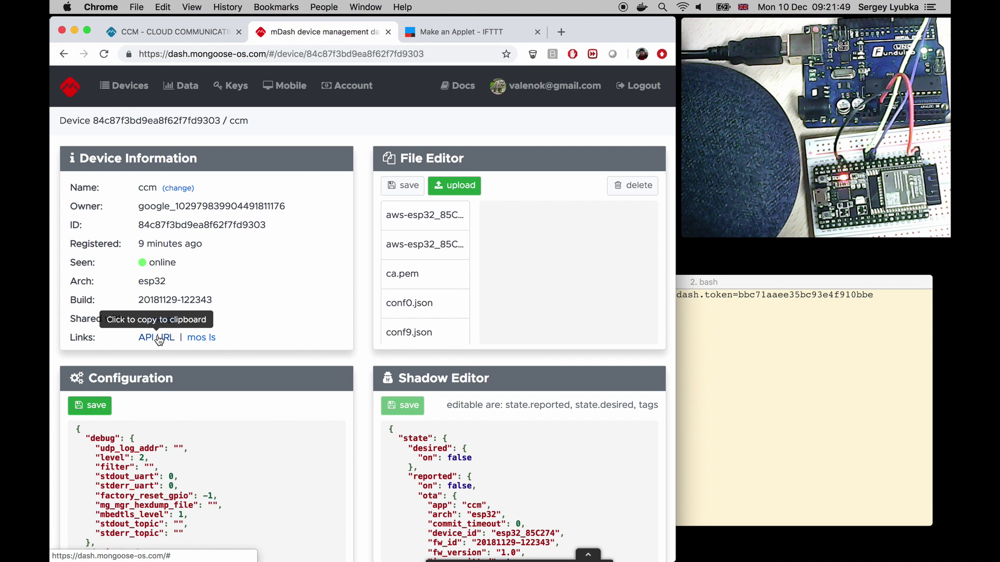
{"action": "left_click", "coordinate": [461, 32]}
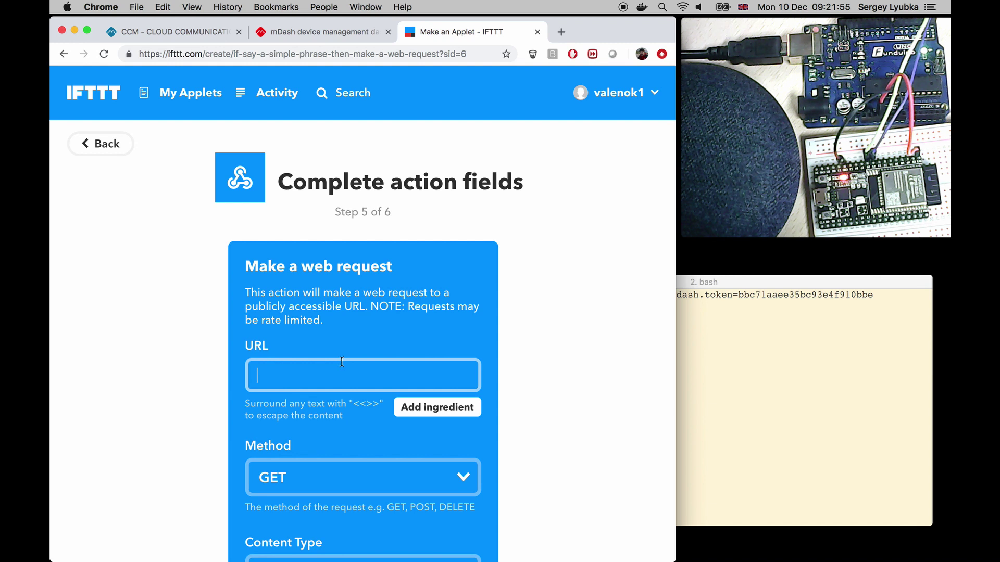
Step: Paste the mDash API URL, set method POST and content type application/json, and check the JSON body
{"action": "scroll", "coordinate": [333, 344], "scroll_direction": "down", "scroll_amount": 4}
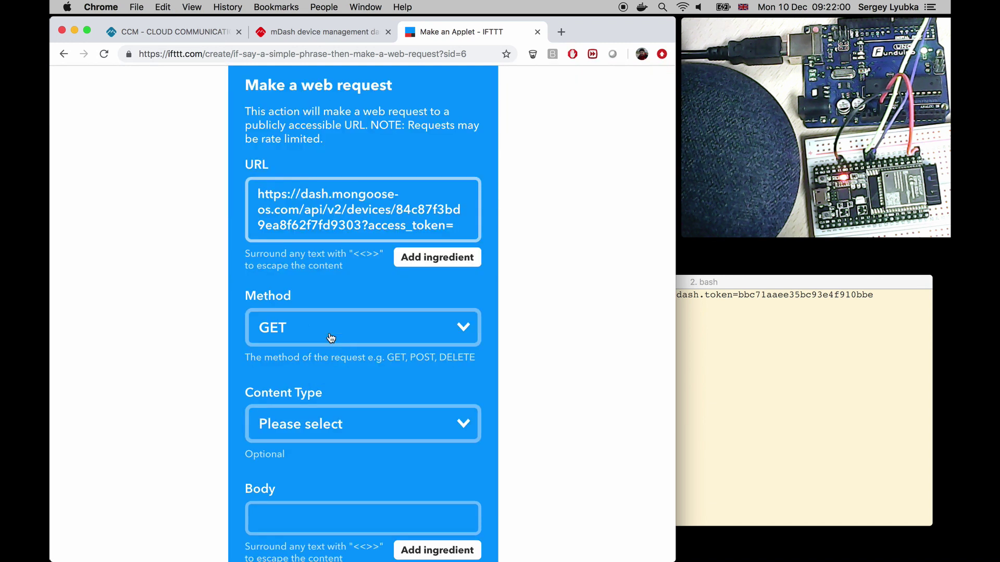
{"action": "left_click", "coordinate": [327, 331]}
{"action": "left_click", "coordinate": [308, 350]}
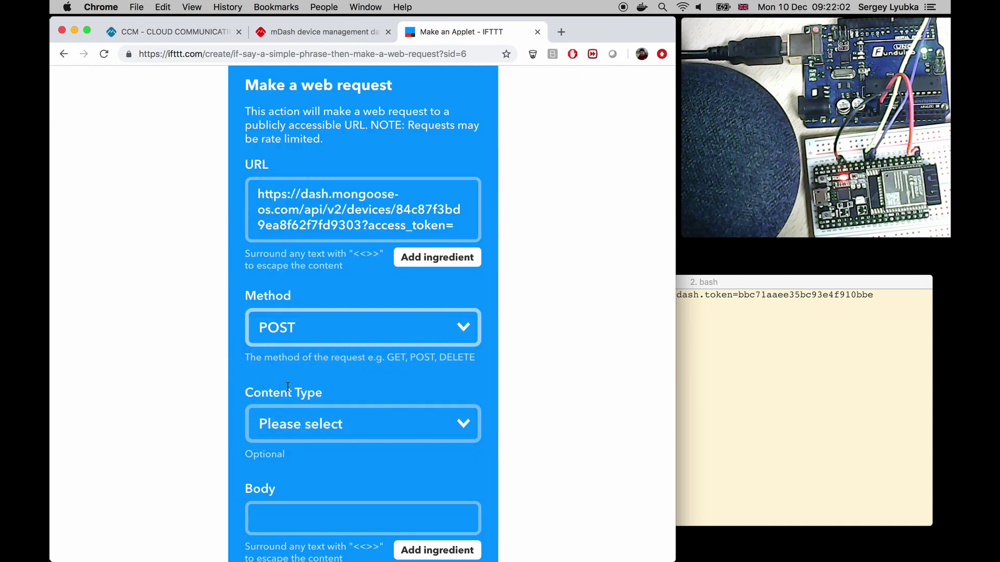
{"action": "left_click", "coordinate": [330, 425]}
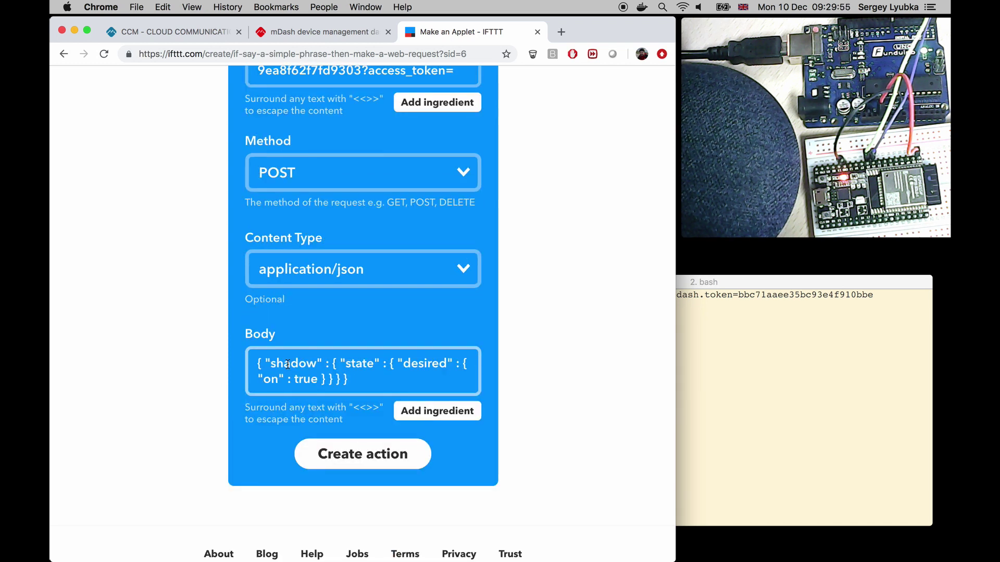
{"action": "left_click", "coordinate": [307, 365]}
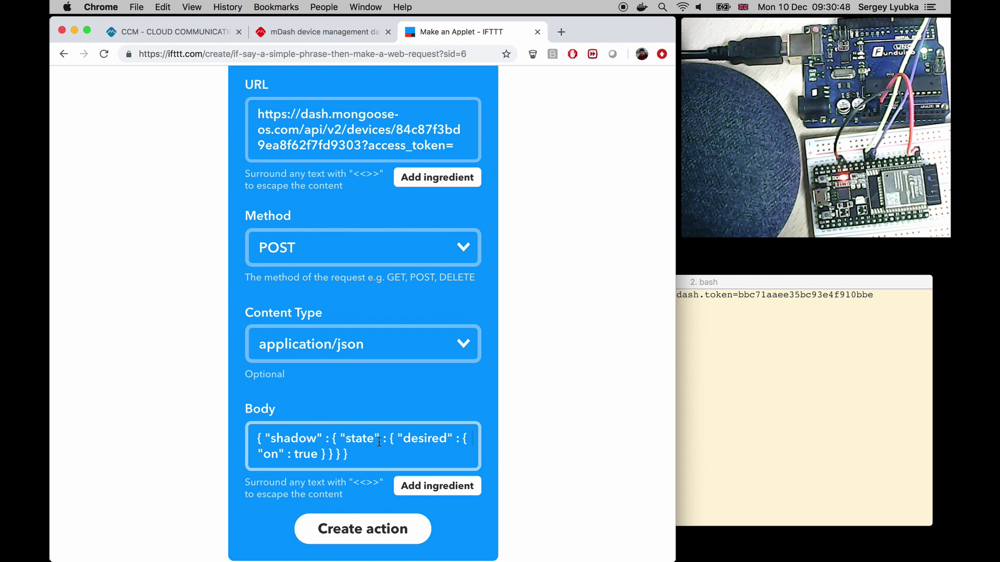
Step: Create the web request action and finish the 'arduino on' applet
{"action": "left_click", "coordinate": [346, 533]}
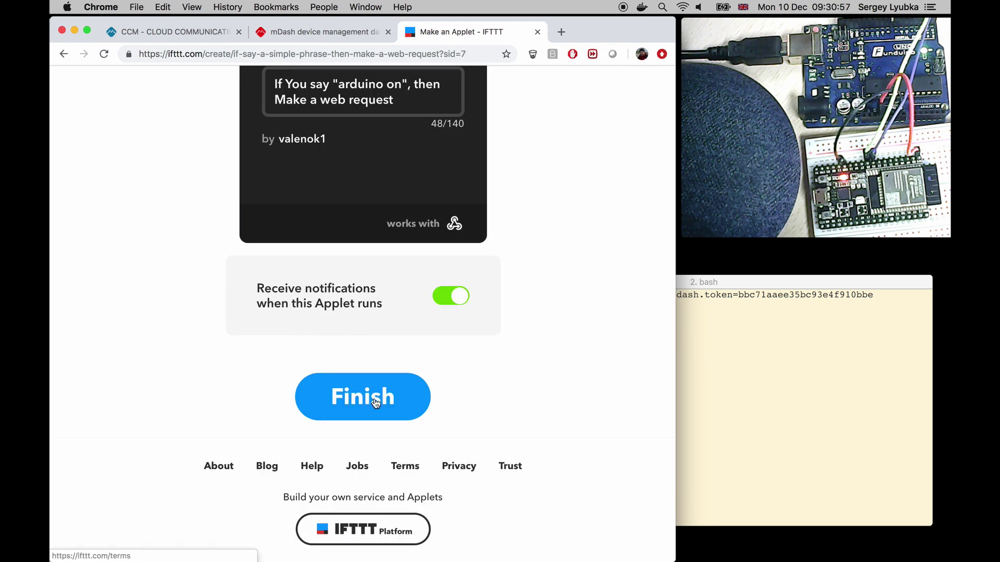
{"action": "left_click", "coordinate": [359, 400]}
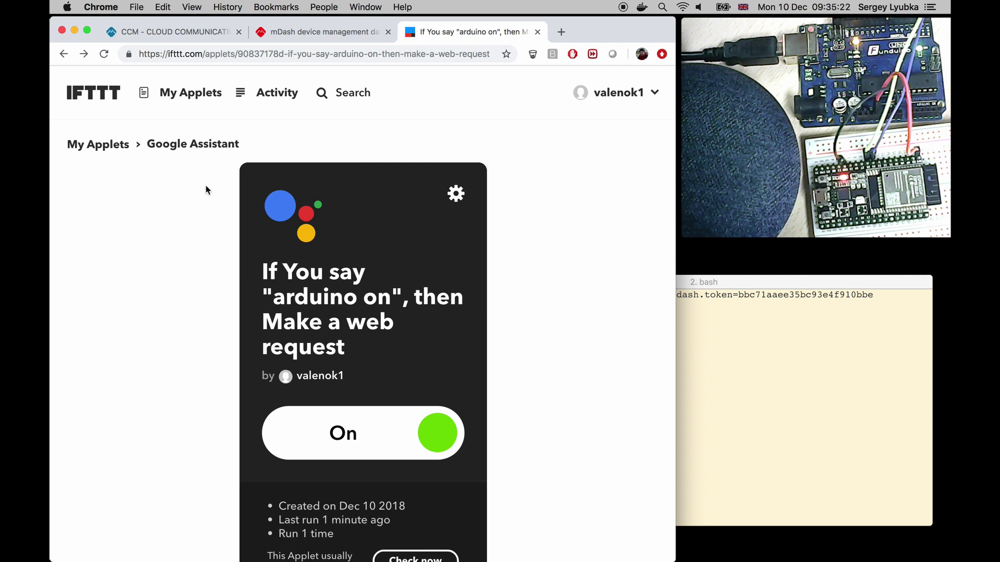
Step: Start another new applet using Google Assistant's Say a simple phrase trigger
{"action": "left_click", "coordinate": [198, 97]}
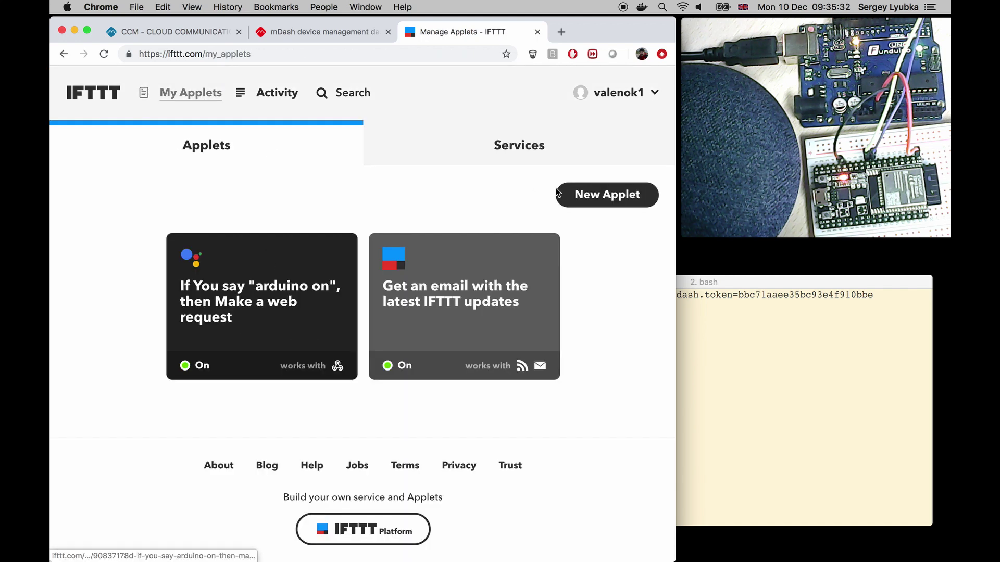
{"action": "left_click", "coordinate": [580, 194]}
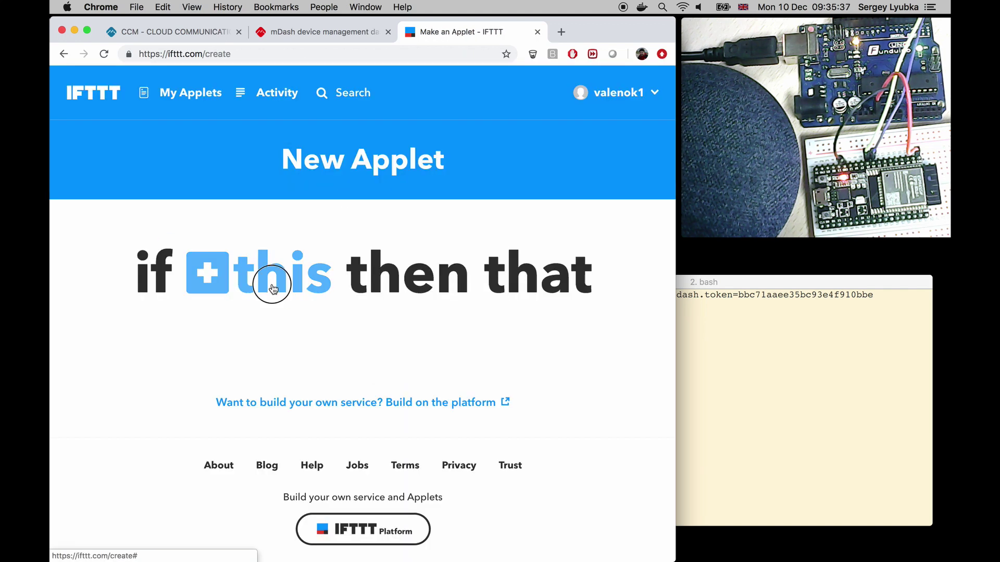
{"action": "left_click", "coordinate": [270, 284]}
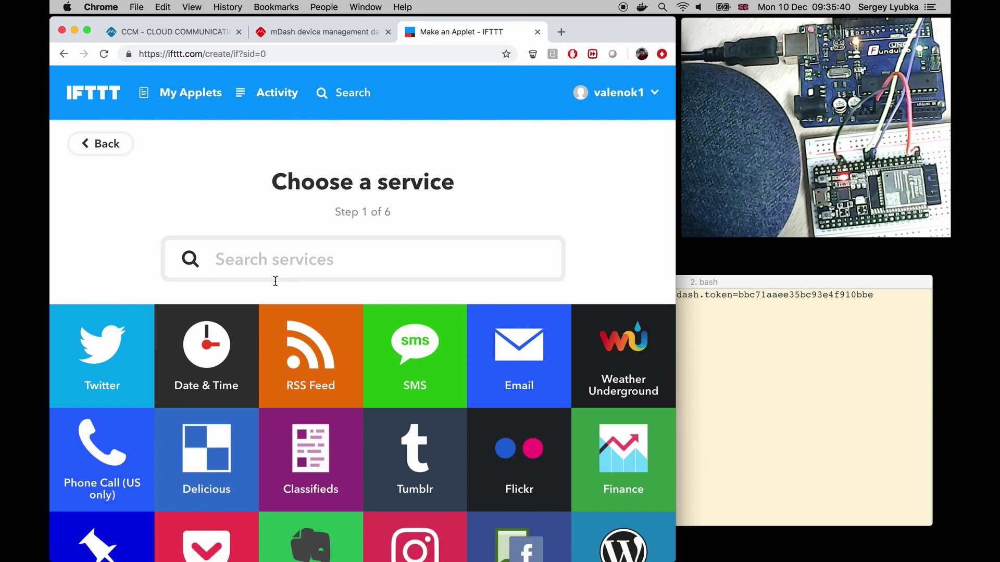
{"action": "left_click", "coordinate": [274, 277]}
{"action": "type", "text": "ass"}
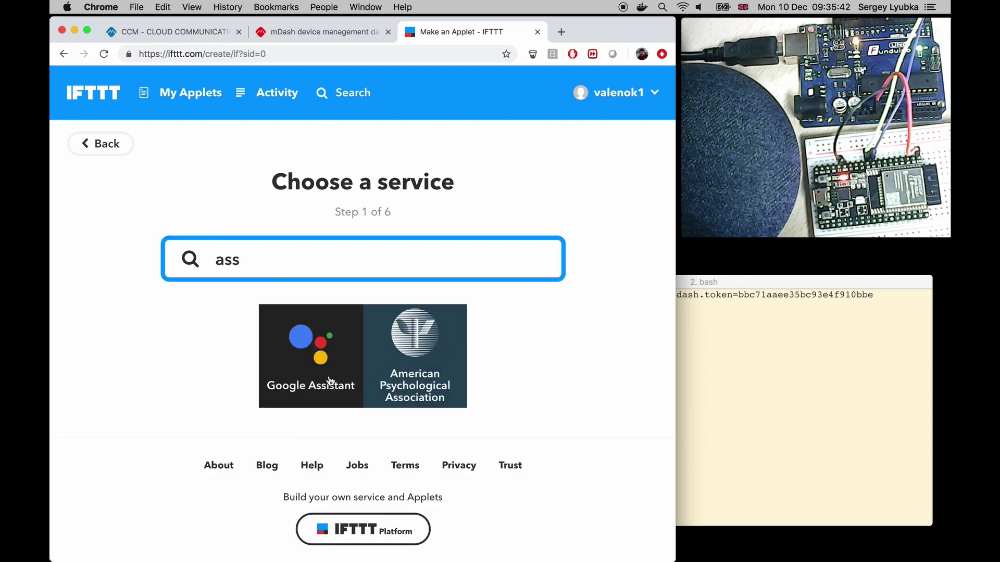
{"action": "left_click", "coordinate": [328, 380]}
{"action": "left_click", "coordinate": [288, 292]}
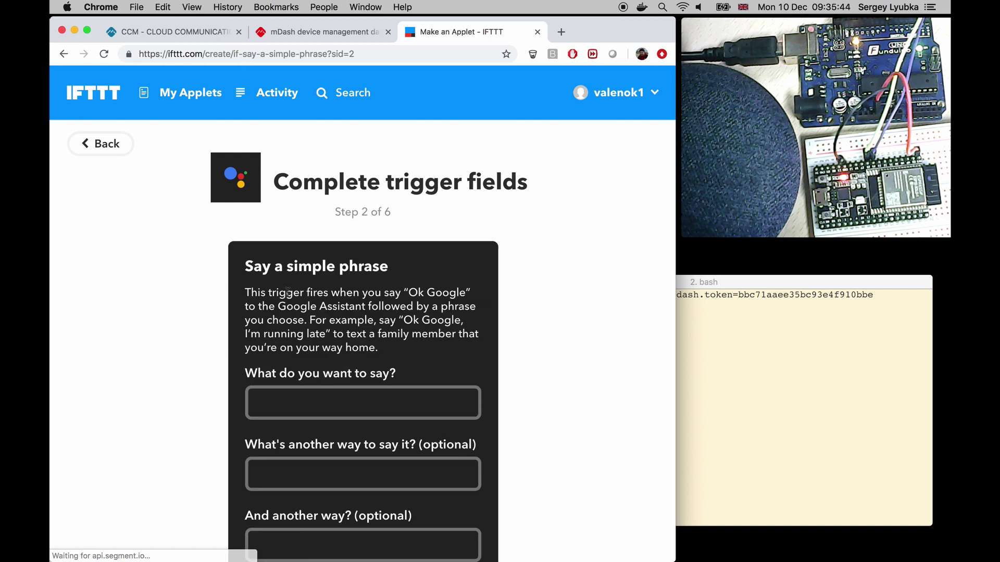
Step: Enter phrase 'arduino off' with reply 'arduino is off' and create the trigger
{"action": "type", "text": "arduino off"}
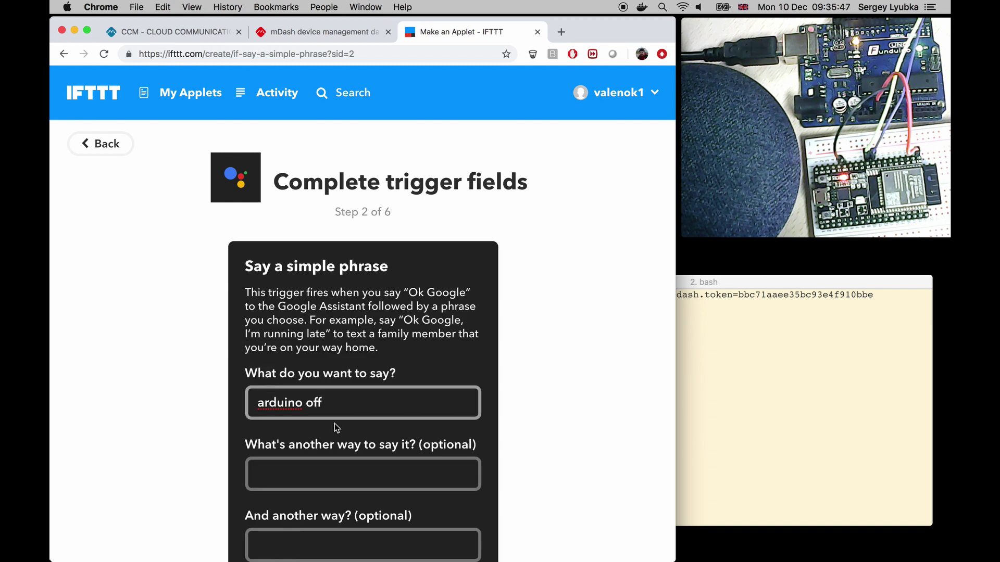
{"action": "scroll", "coordinate": [334, 426], "scroll_direction": "down", "scroll_amount": 6}
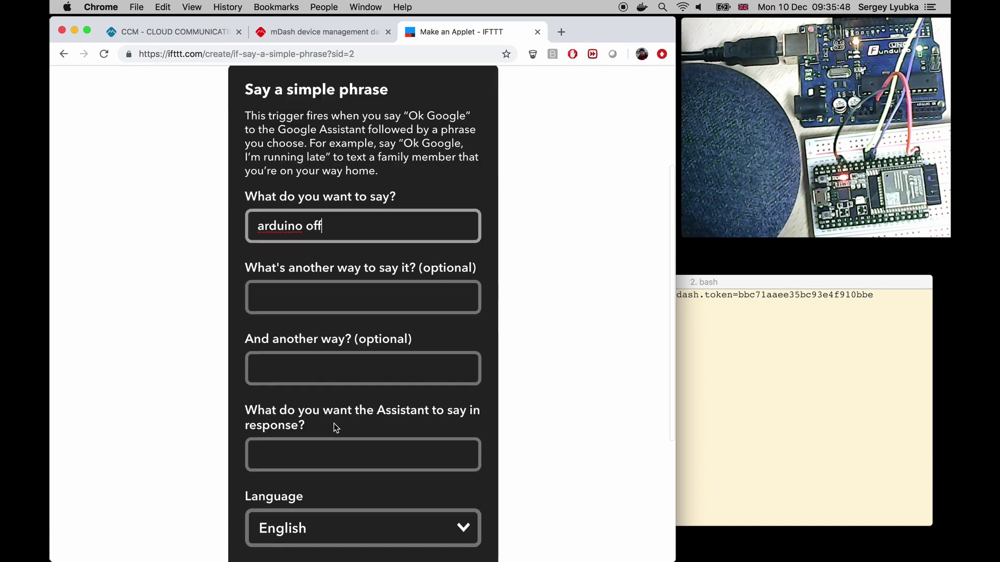
{"action": "left_click", "coordinate": [300, 340]}
{"action": "type", "text": "ar"}
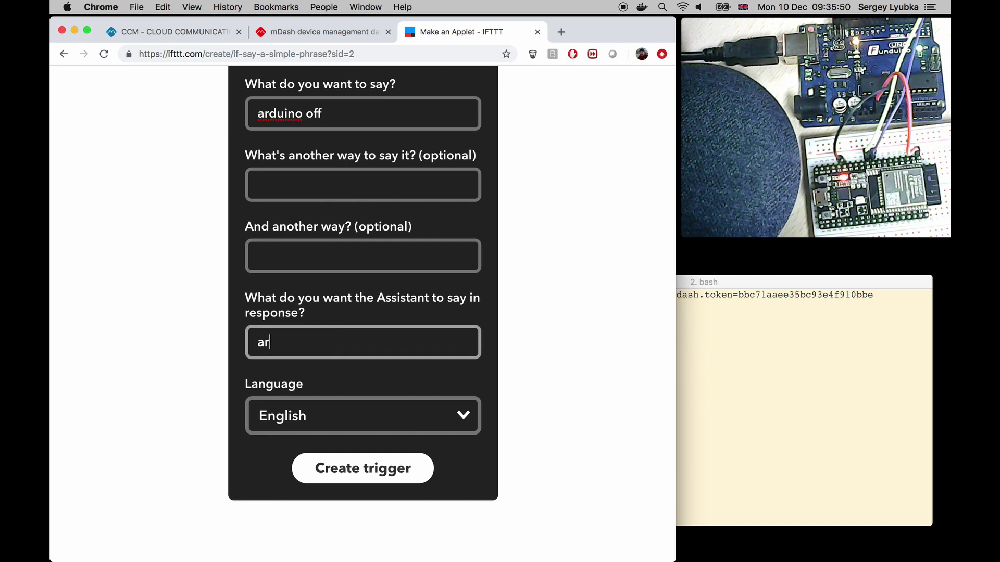
{"action": "type", "text": "duino is off"}
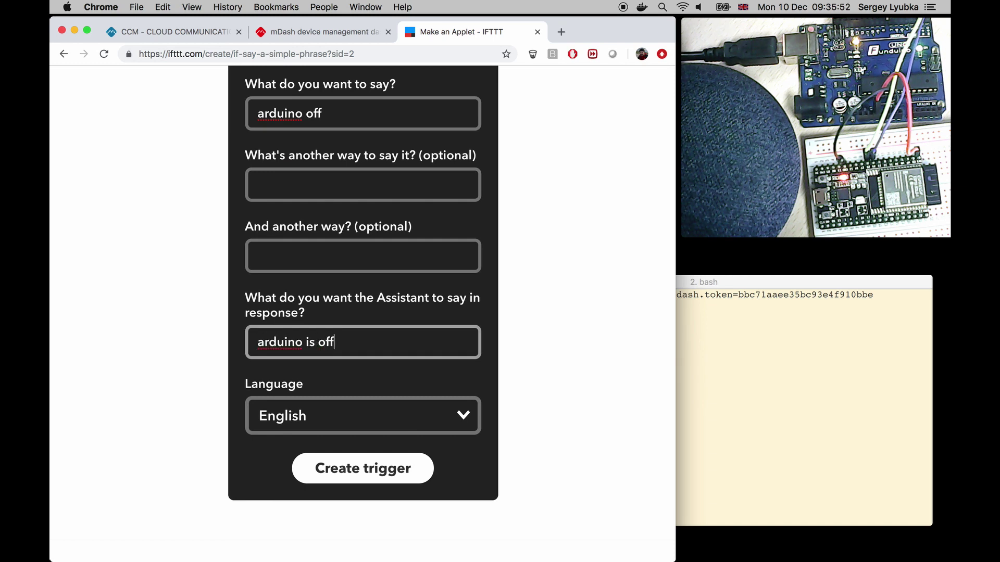
{"action": "left_click", "coordinate": [333, 467]}
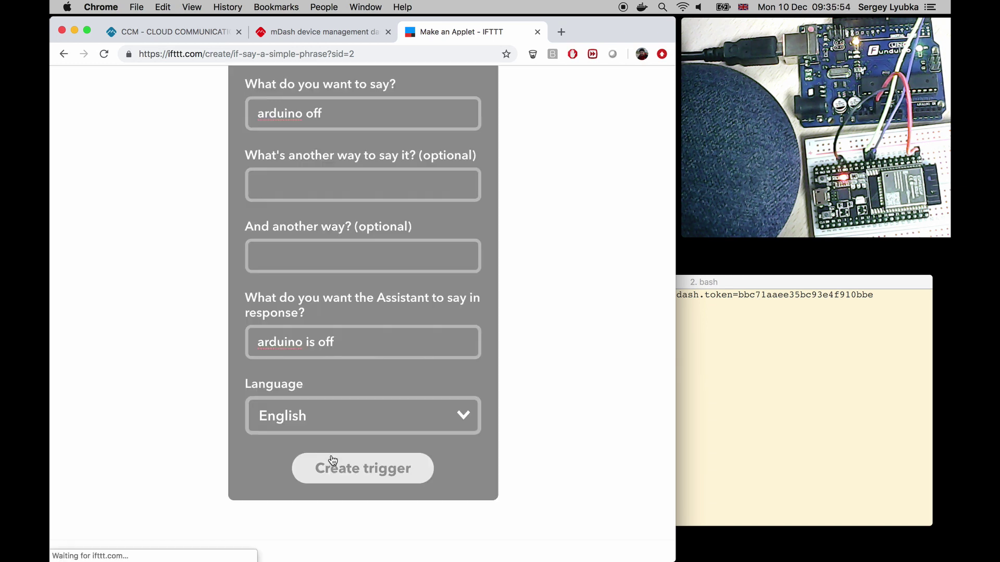
Step: Pick Webhooks 'Make a web request' as the applet's action service
{"action": "left_click", "coordinate": [471, 227]}
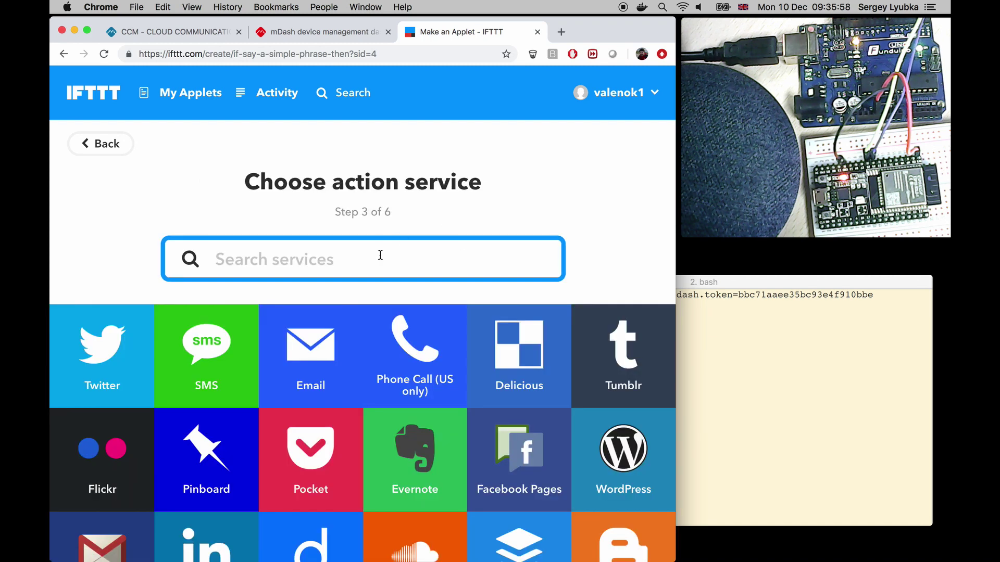
{"action": "type", "text": "web"}
{"action": "left_click", "coordinate": [359, 365]}
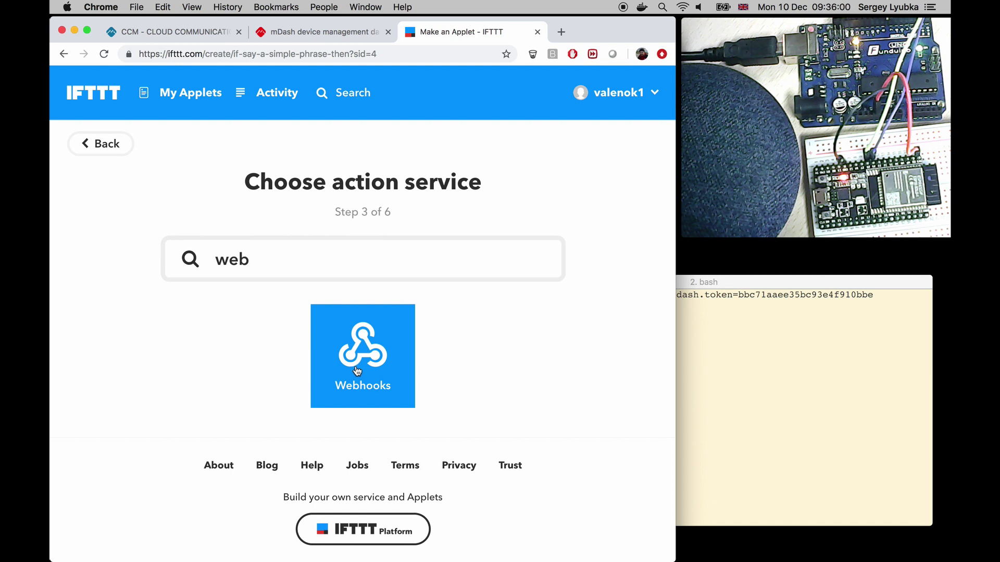
{"action": "left_click", "coordinate": [312, 333]}
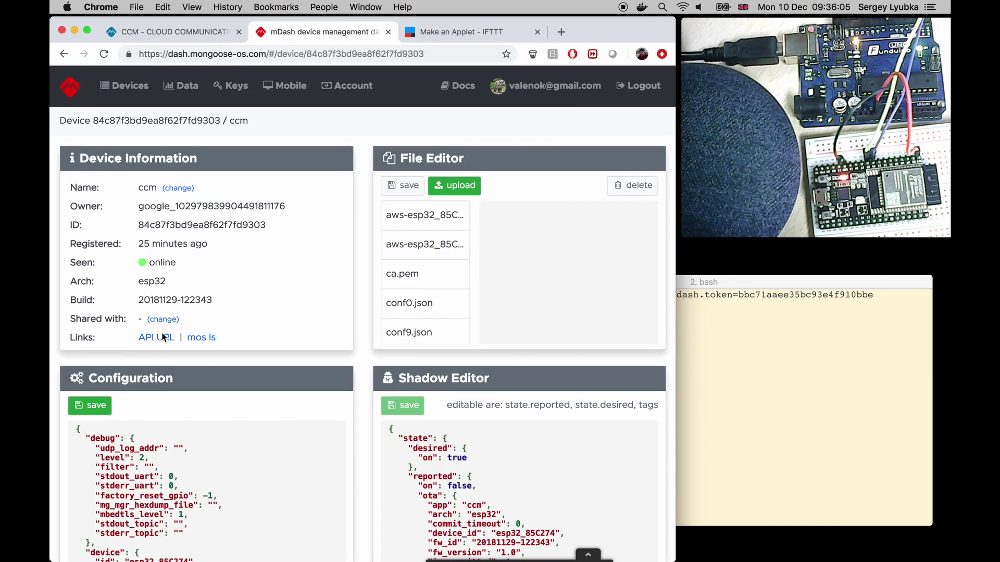
Step: Copy the device's API URL from mDash into the request URL field
{"action": "left_click", "coordinate": [163, 337]}
{"action": "left_click", "coordinate": [458, 31]}
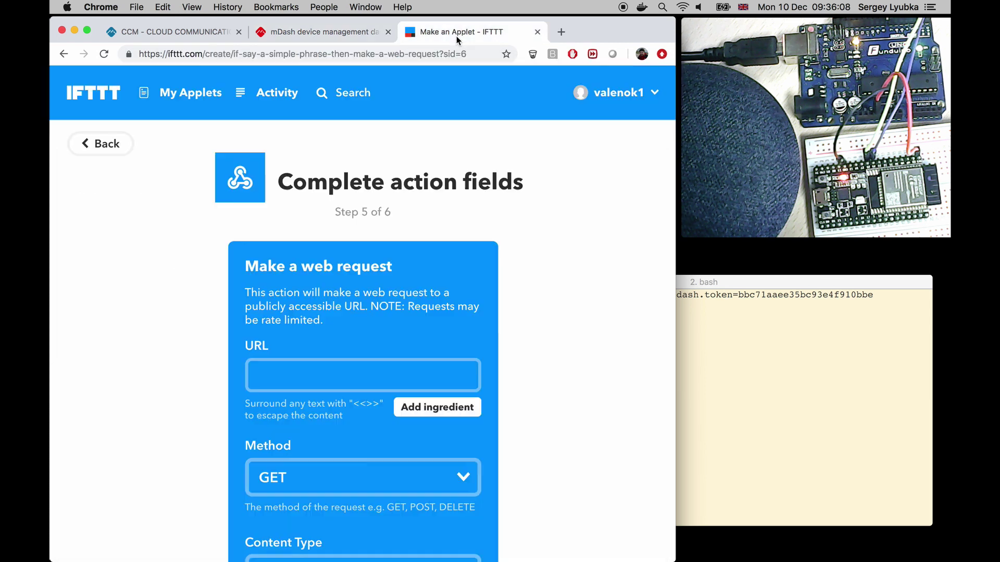
{"action": "left_click", "coordinate": [307, 375]}
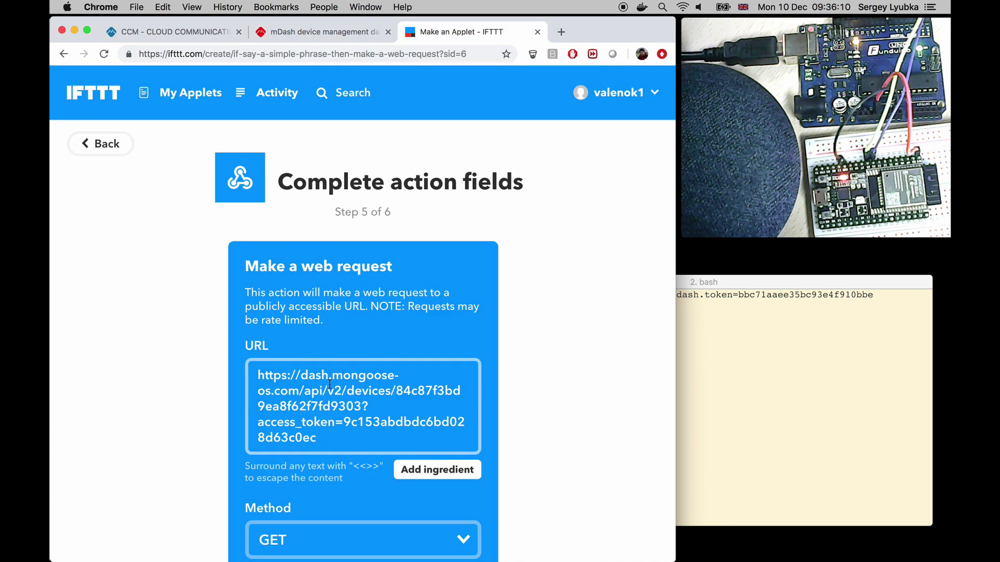
Step: Set method POST, content type application/json, and paste the body setting desired on to false
{"action": "scroll", "coordinate": [330, 385], "scroll_direction": "down", "scroll_amount": 3}
{"action": "left_click", "coordinate": [330, 387]}
{"action": "left_click", "coordinate": [264, 406]}
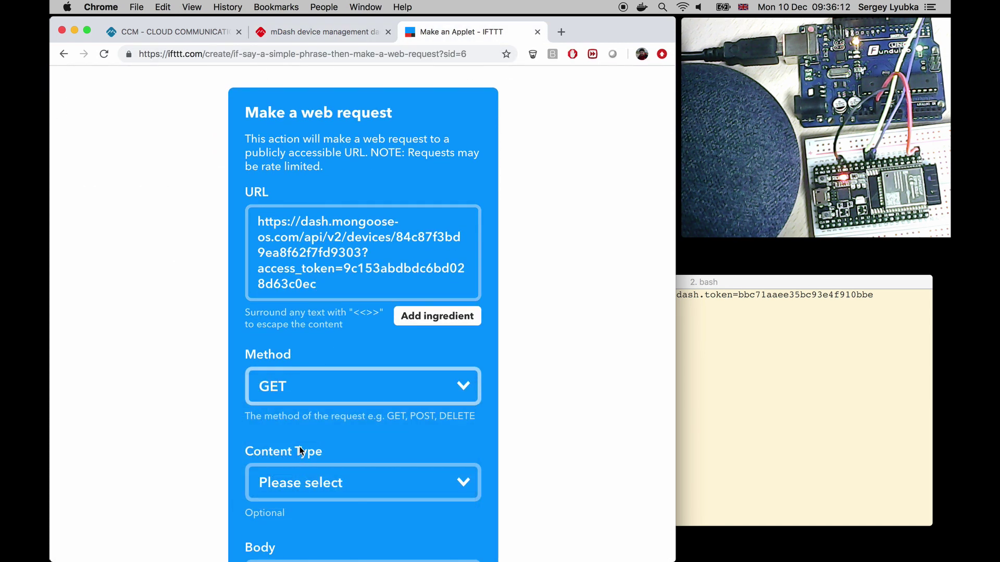
{"action": "scroll", "coordinate": [300, 461], "scroll_direction": "down", "scroll_amount": 4}
{"action": "scroll", "coordinate": [303, 471], "scroll_direction": "down", "scroll_amount": 1}
{"action": "left_click", "coordinate": [365, 370]}
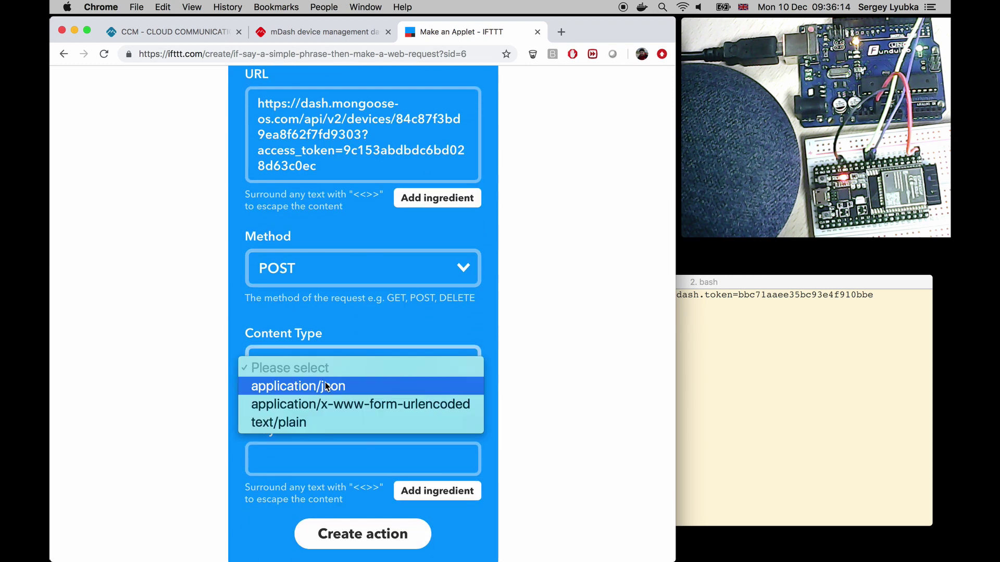
{"action": "left_click", "coordinate": [315, 386]}
{"action": "scroll", "coordinate": [296, 417], "scroll_direction": "down", "scroll_amount": 1}
{"action": "left_click", "coordinate": [288, 418]}
{"action": "type", "text": "{ \"shadow\" : { \"state\" : { \"desired\" : { \"on\" : false } } } }"}
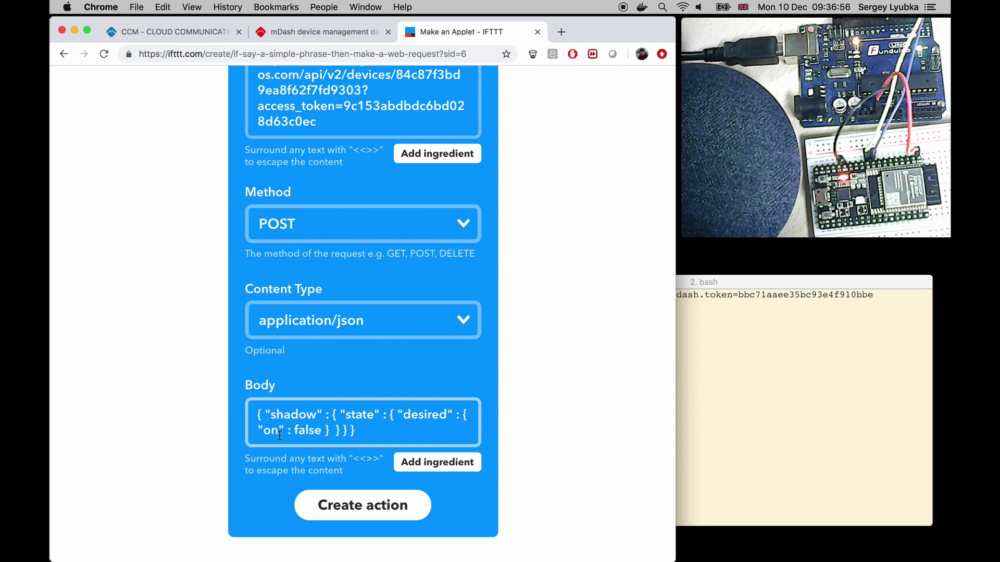
Step: Create the web request action and finish the 'arduino off' applet
{"action": "left_click", "coordinate": [342, 516]}
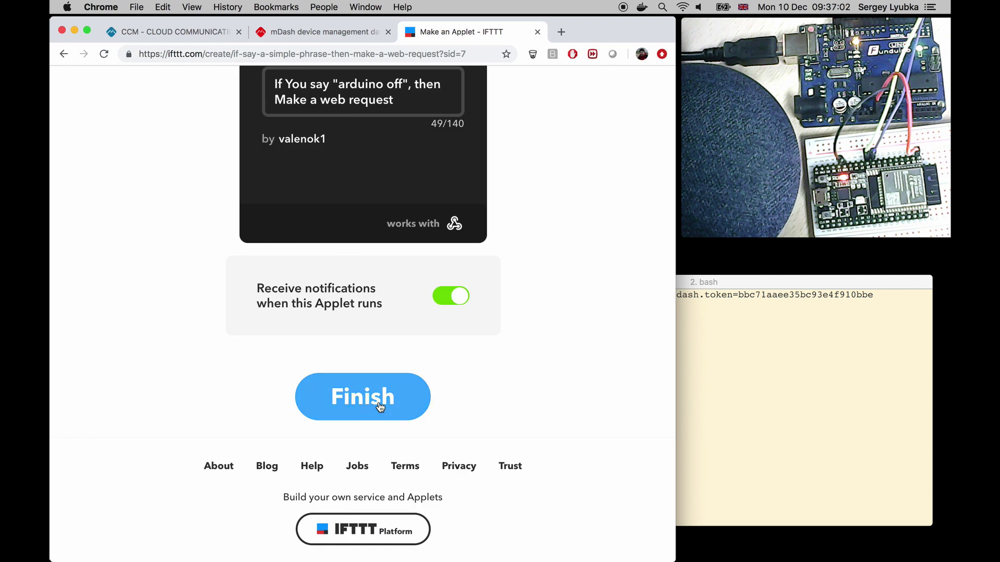
{"action": "left_click", "coordinate": [378, 401]}
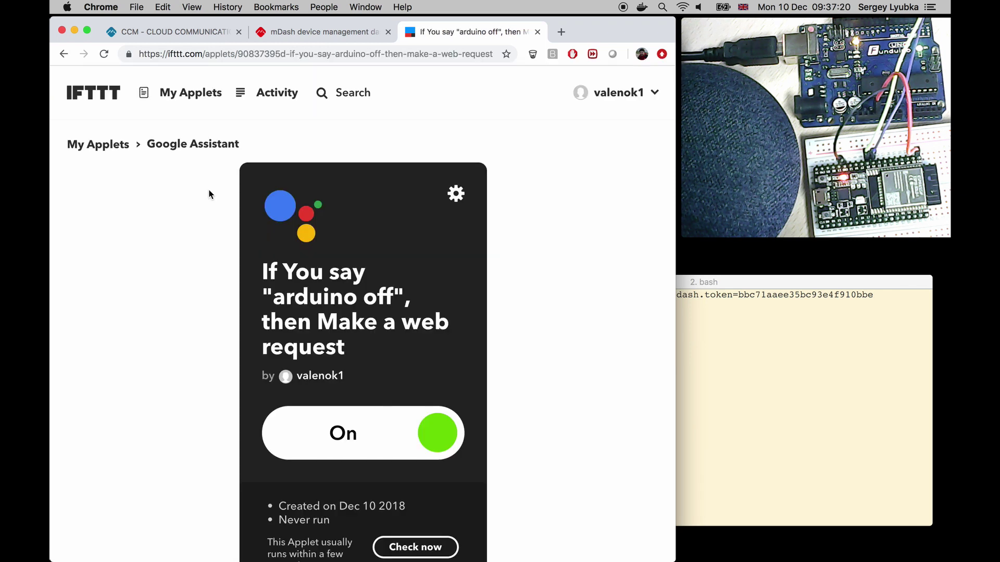